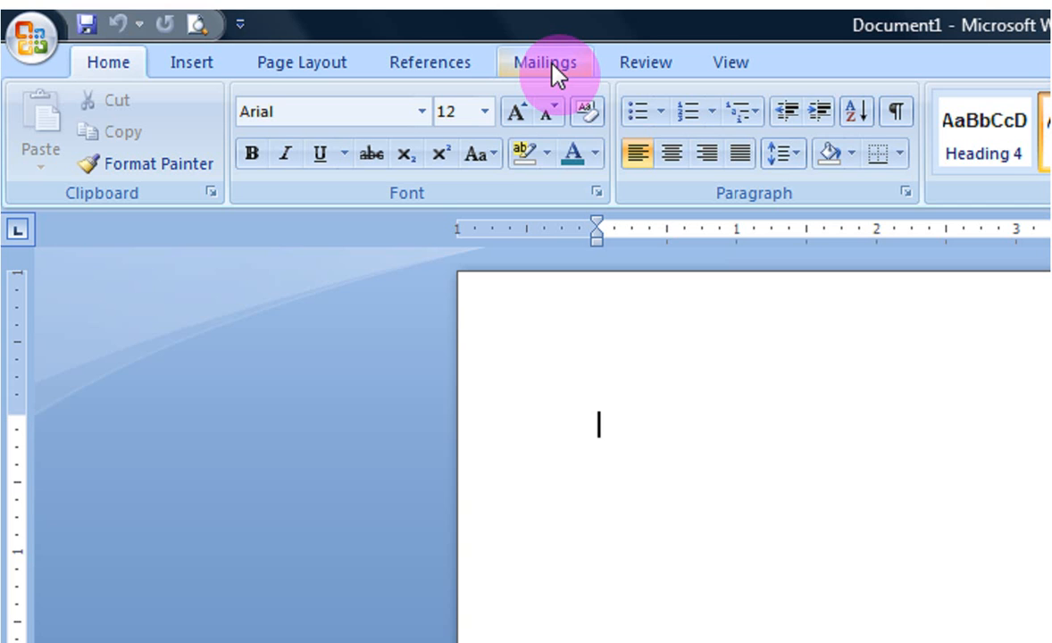
- Open the options for creating mailing labels and choose Avery US Letter as the label vendor
left_click(551, 64)
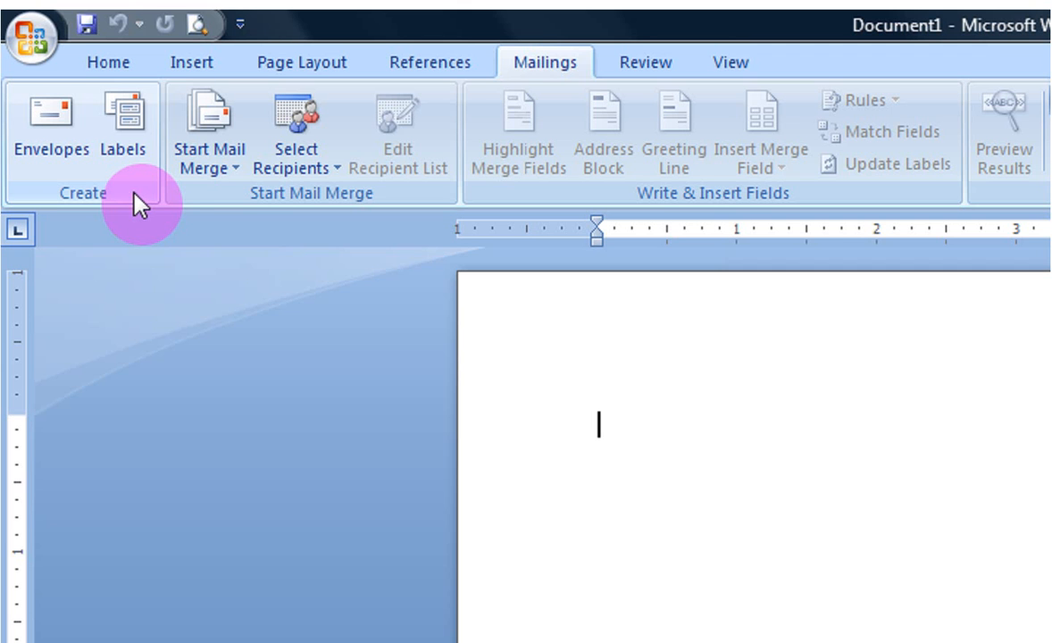
left_click(133, 128)
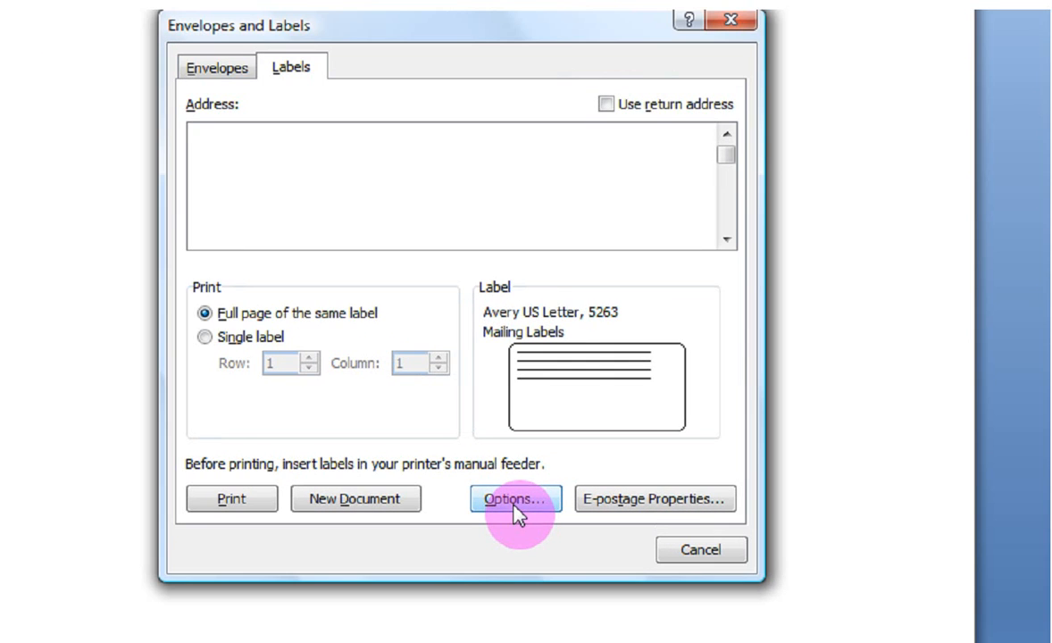
left_click(516, 500)
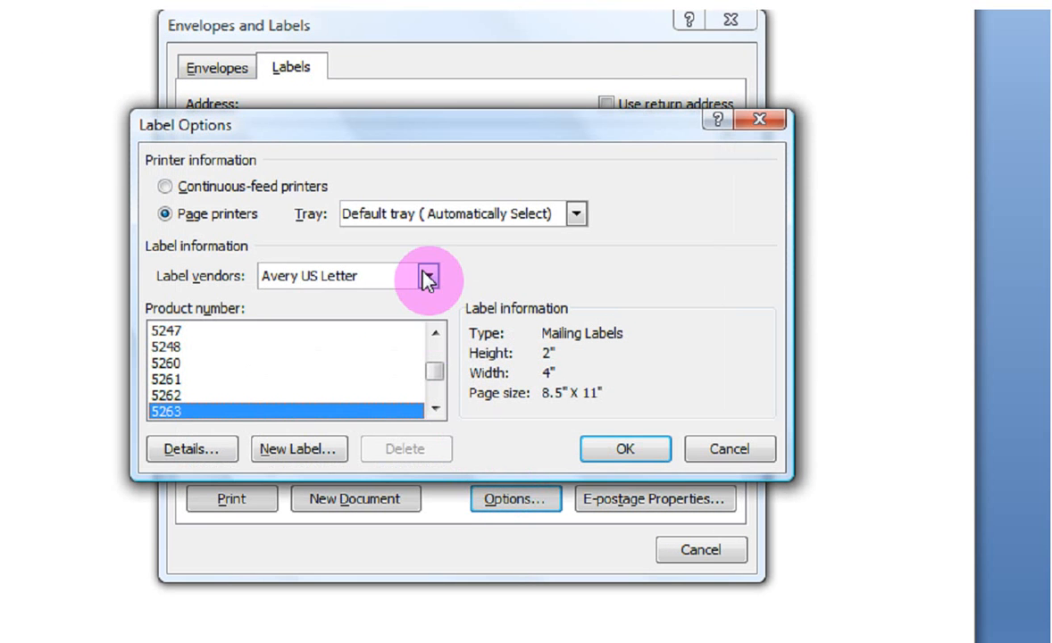
left_click(430, 278)
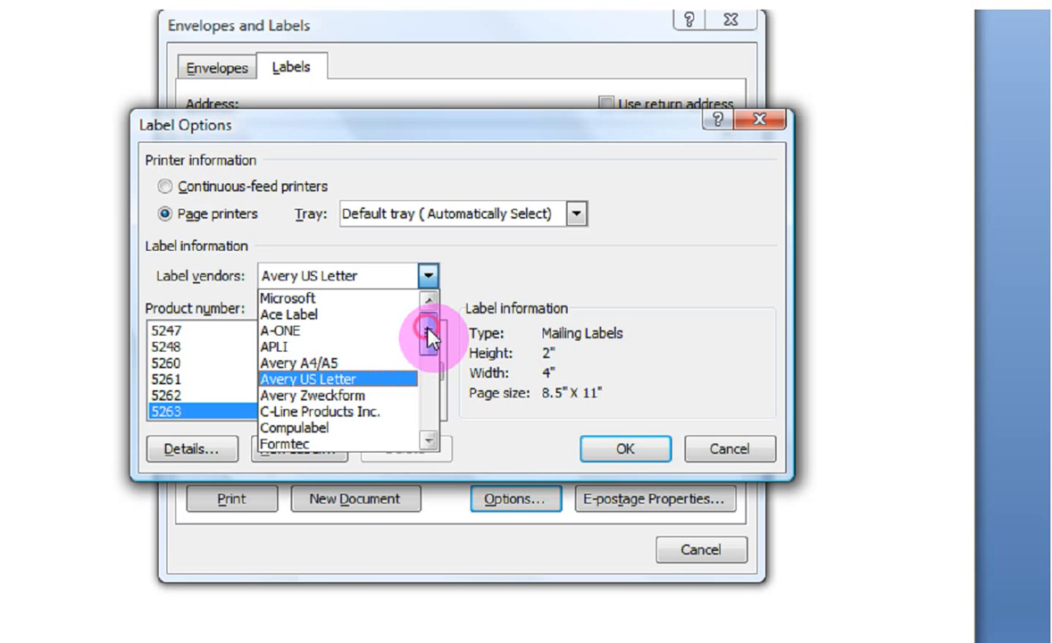
left_click(364, 384)
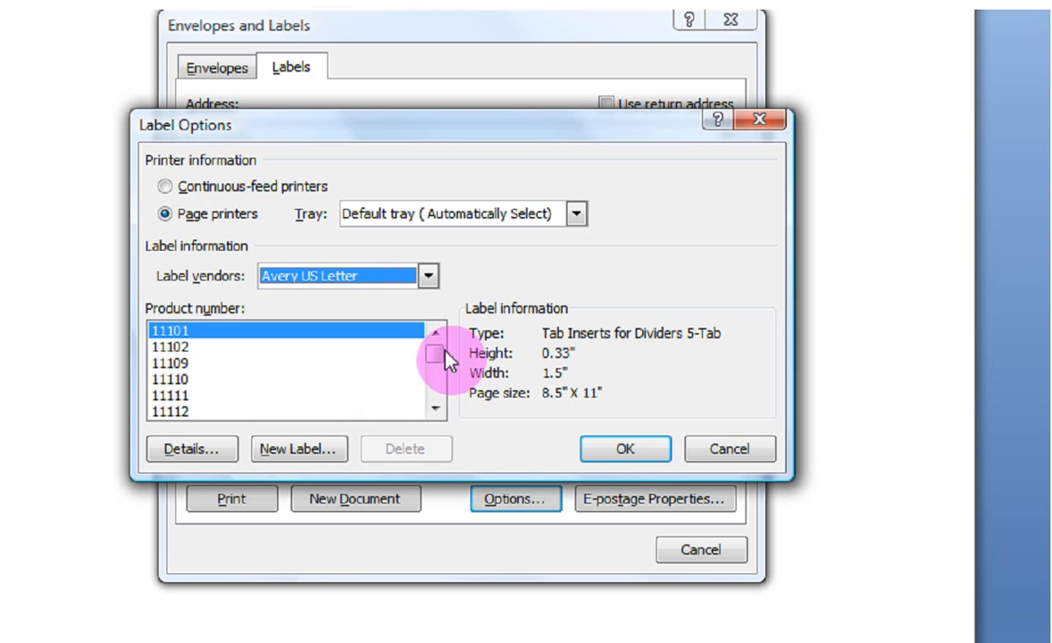
- Select product number 5263 from the Avery US Letter labels
left_click_drag(438, 349, 437, 378)
left_click_drag(435, 331, 435, 333)
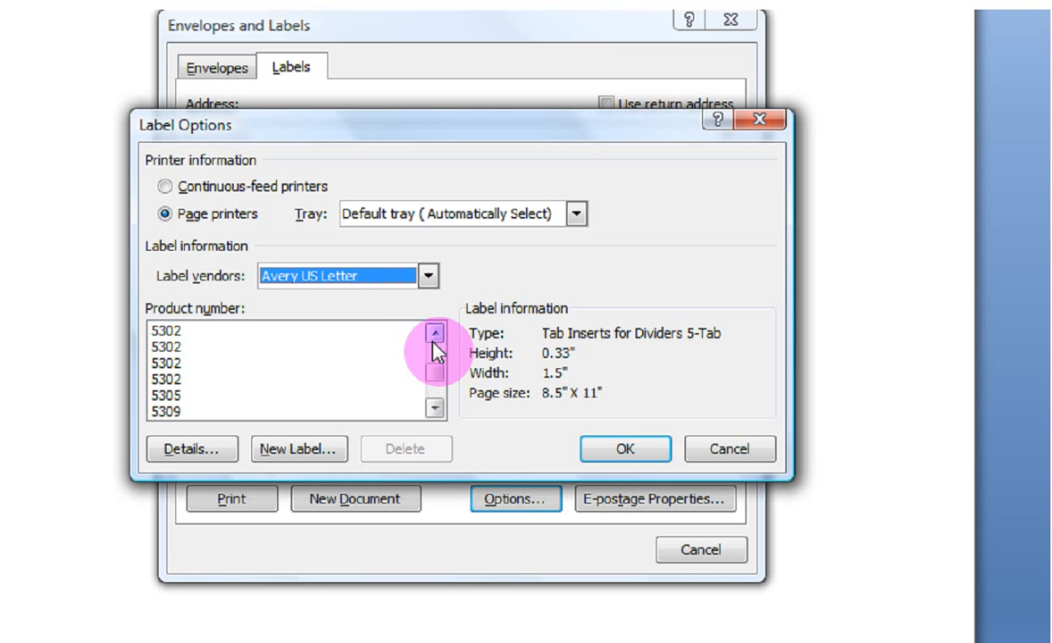
left_click(434, 336)
left_click(434, 335)
left_click_drag(434, 336, 434, 336)
left_click(434, 336)
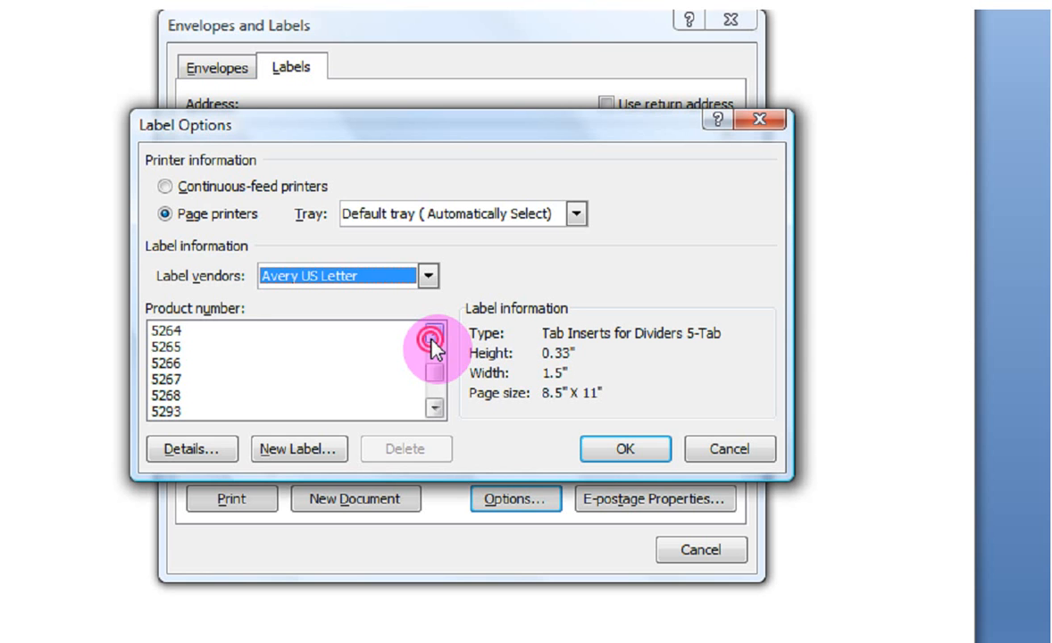
left_click(434, 336)
left_click(178, 331)
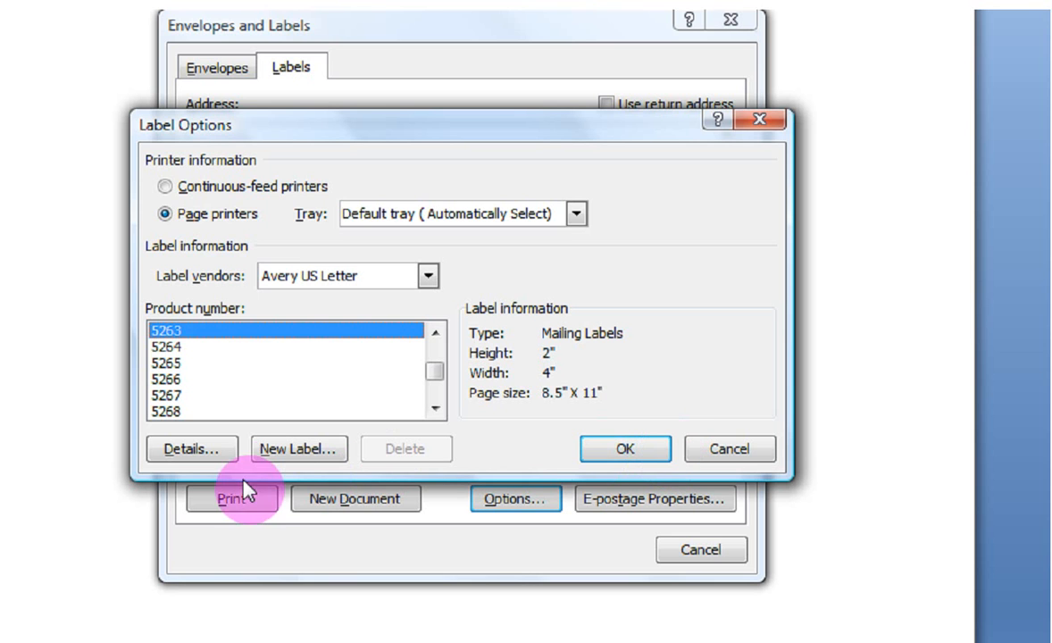
- Check the custom label dimensions without creating a new label, and confirm product 5263 as the label type
left_click(280, 450)
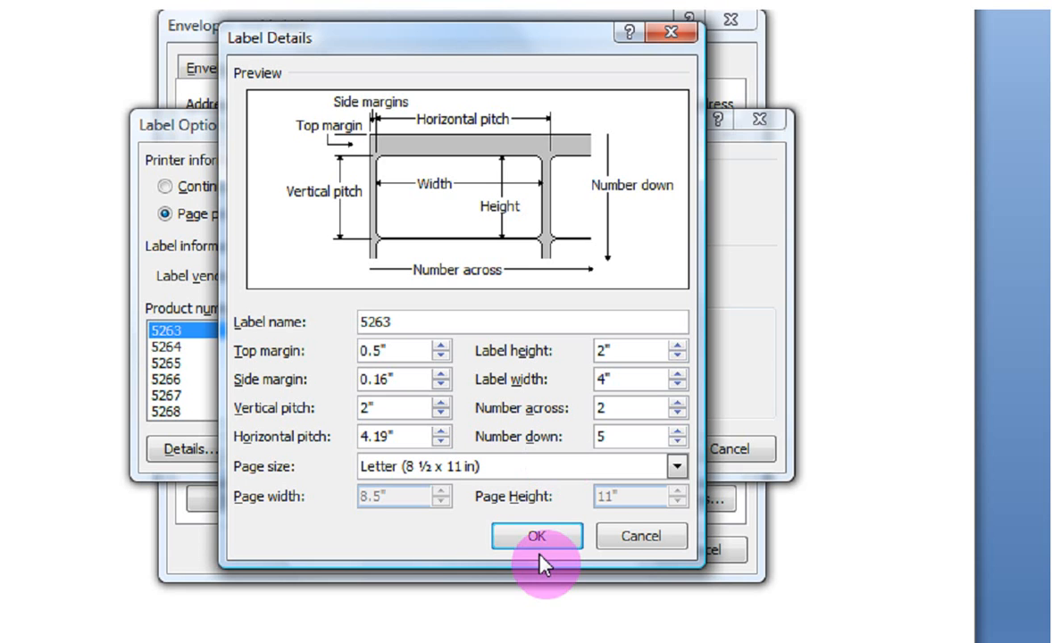
left_click(645, 545)
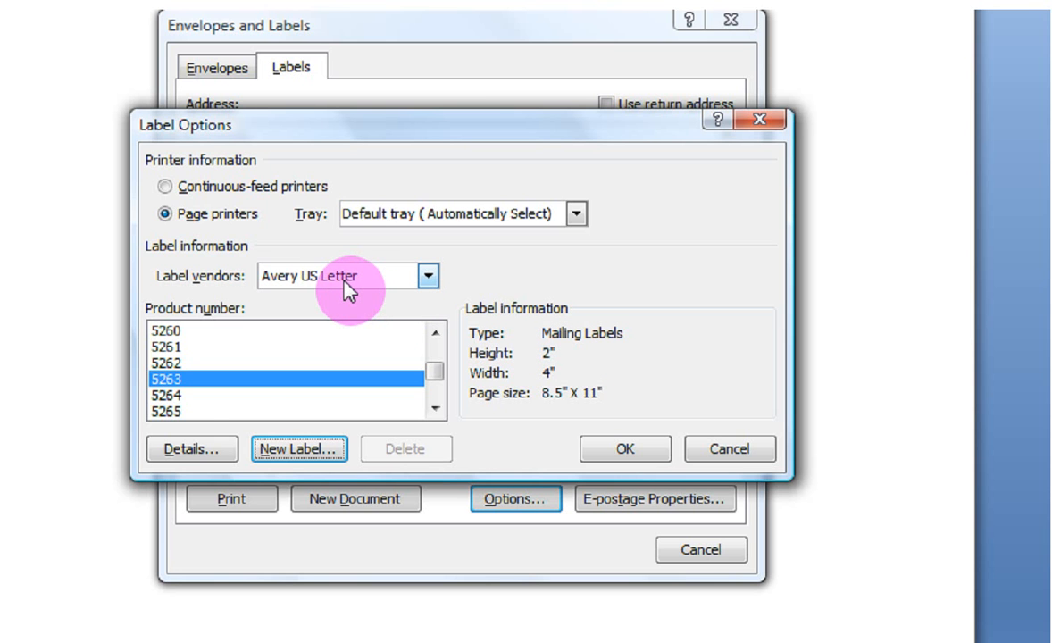
left_click(183, 379)
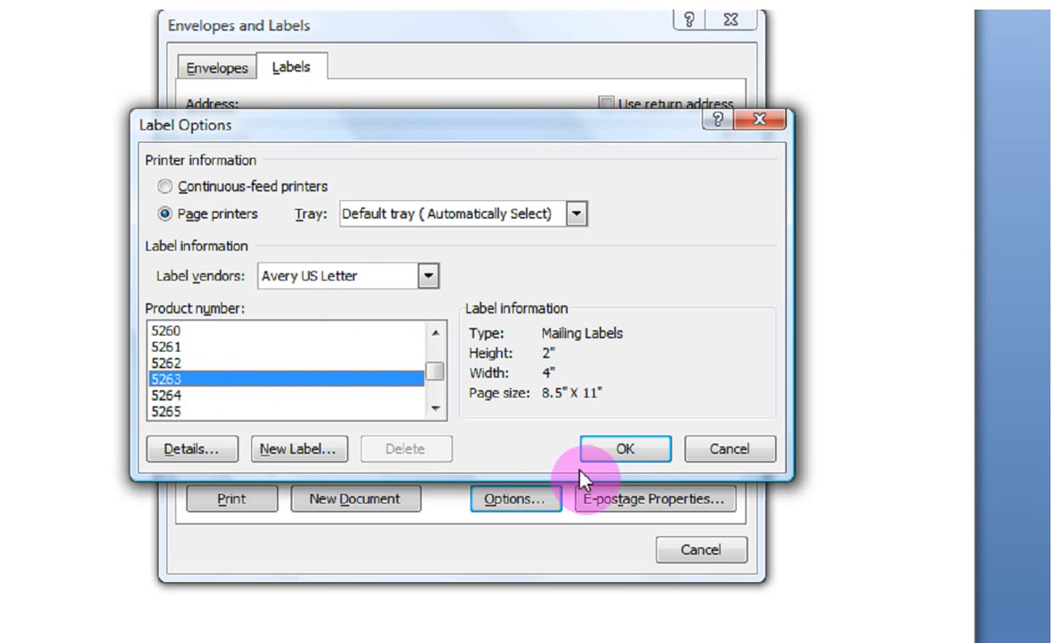
left_click(635, 456)
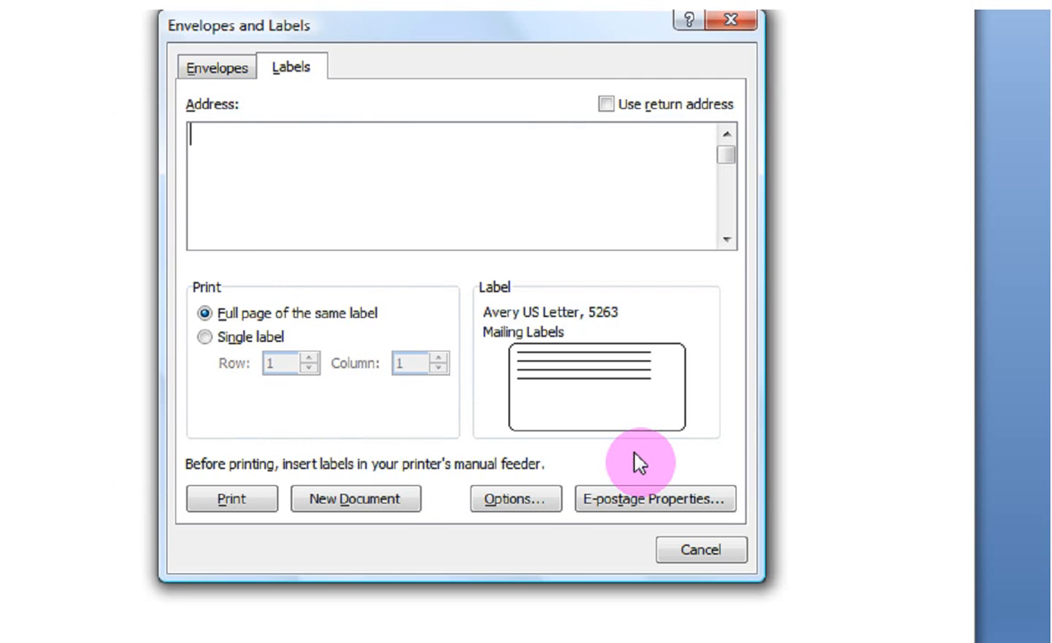
- Enter the label text below an empty first line: "Callahan School" and, on the following line, "Electricity Kit"
left_click(516, 151)
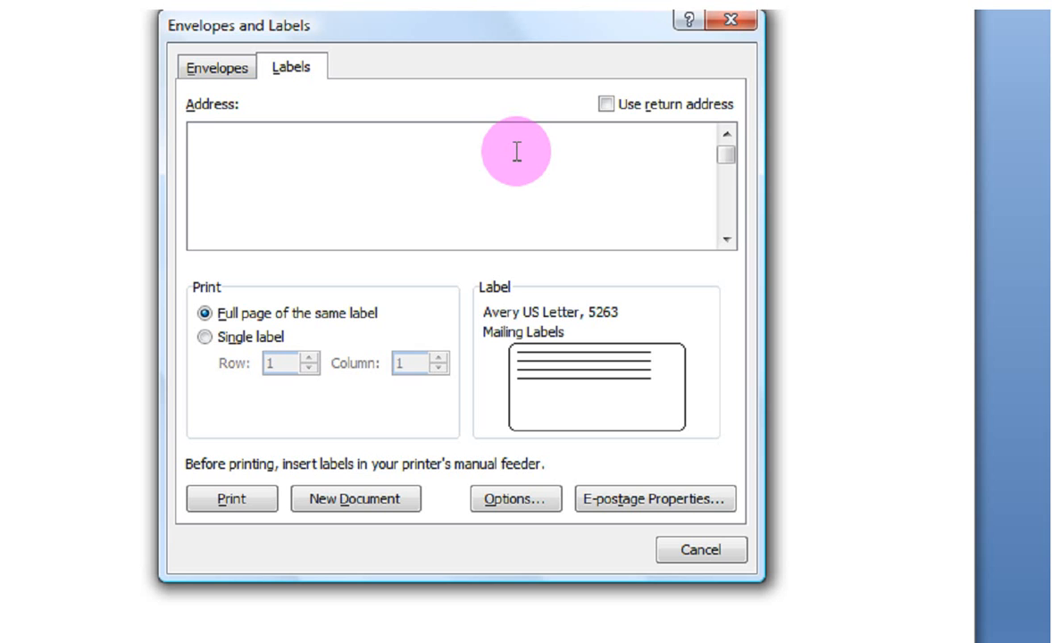
key("Return")
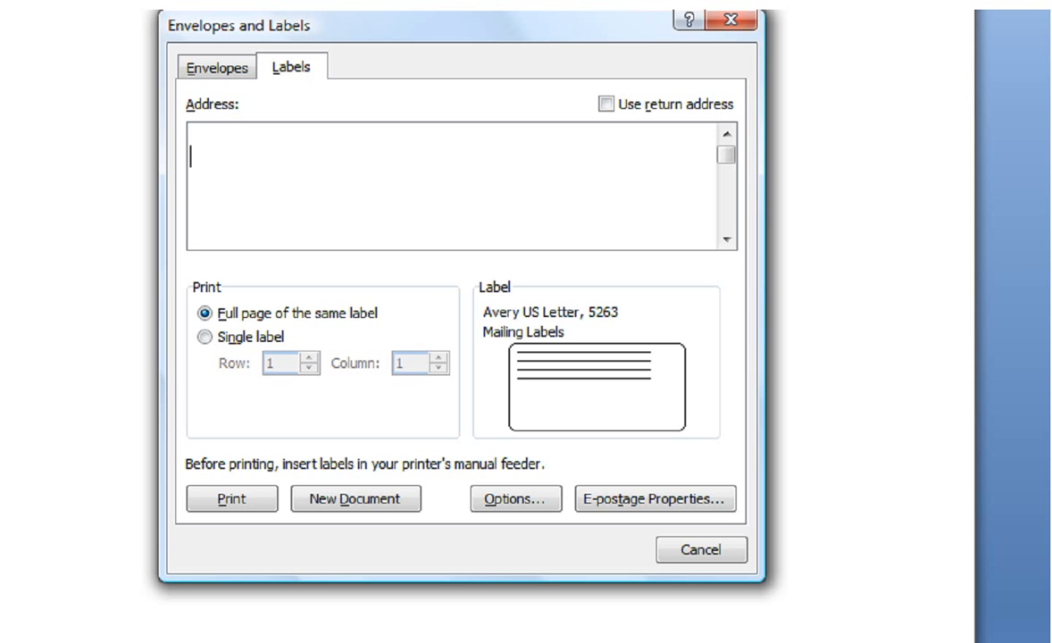
type("Callahn")
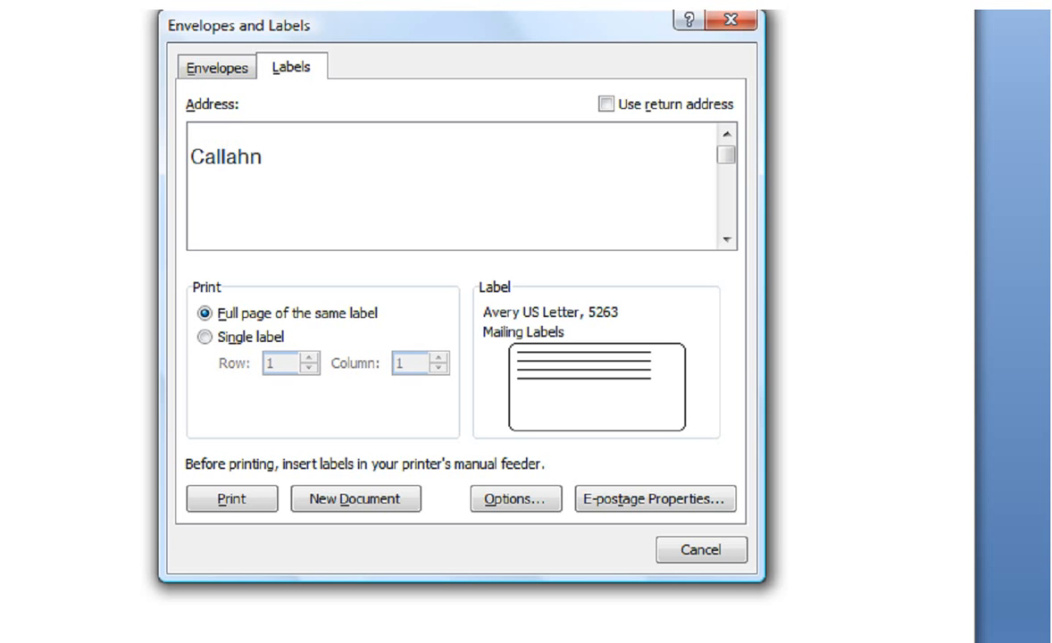
key("BackSpace")
type("an School")
key("Return")
type("Electricity Kit")
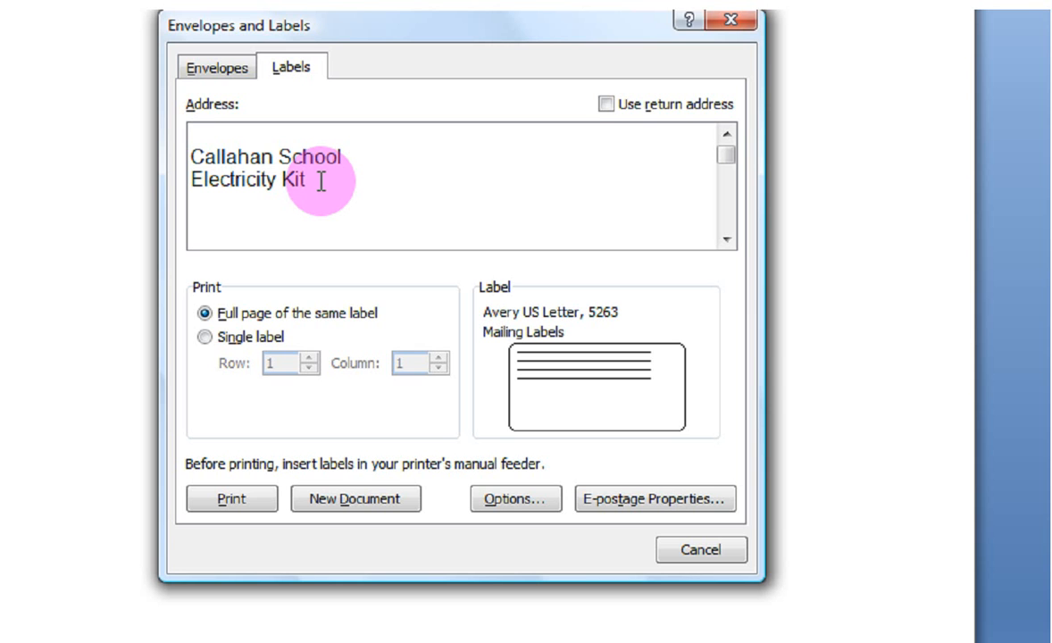
- Format both lines of the label text with centered alignment and 1.5 line spacing
left_click_drag(321, 180, 171, 156)
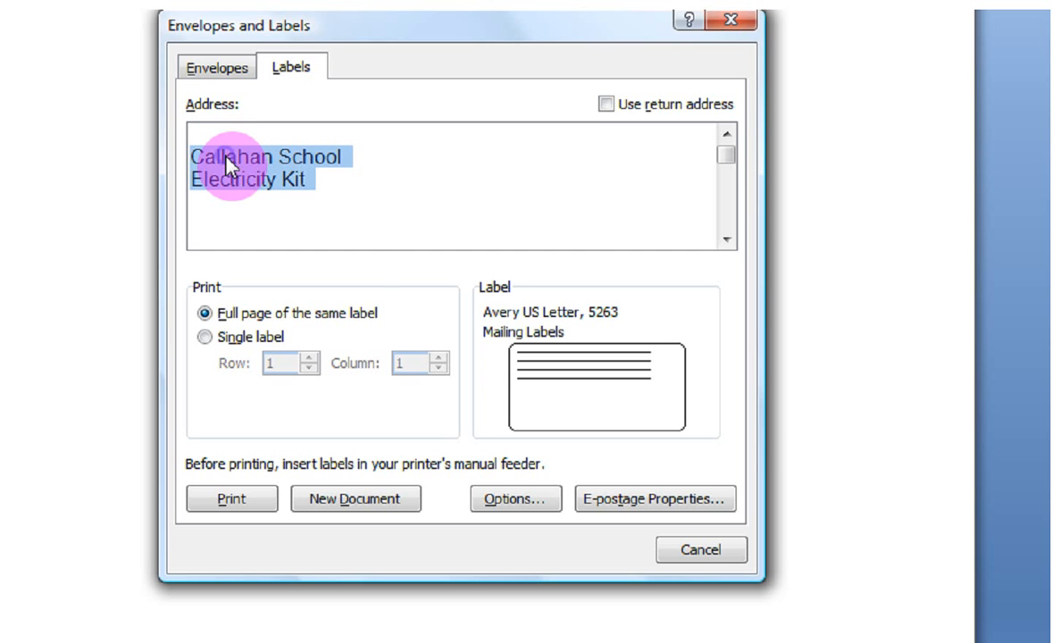
right_click(226, 157)
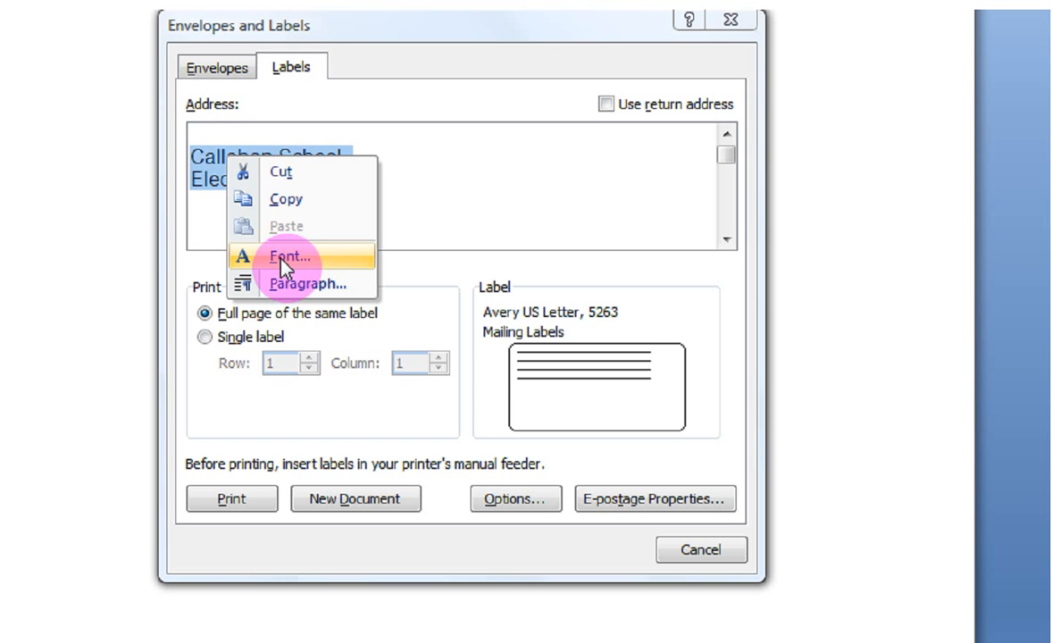
left_click(280, 282)
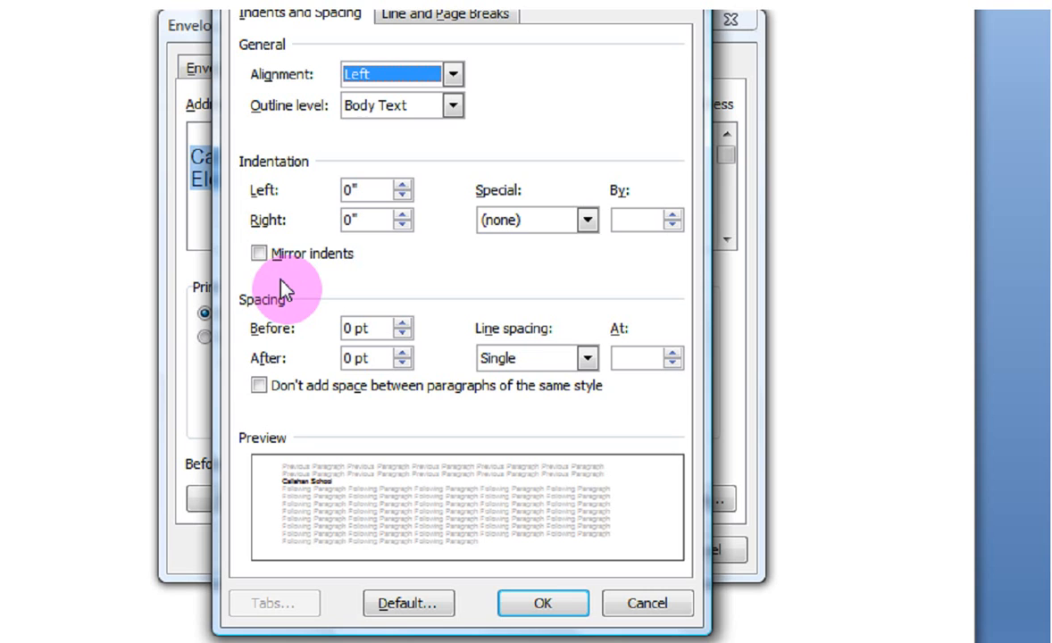
left_click(456, 76)
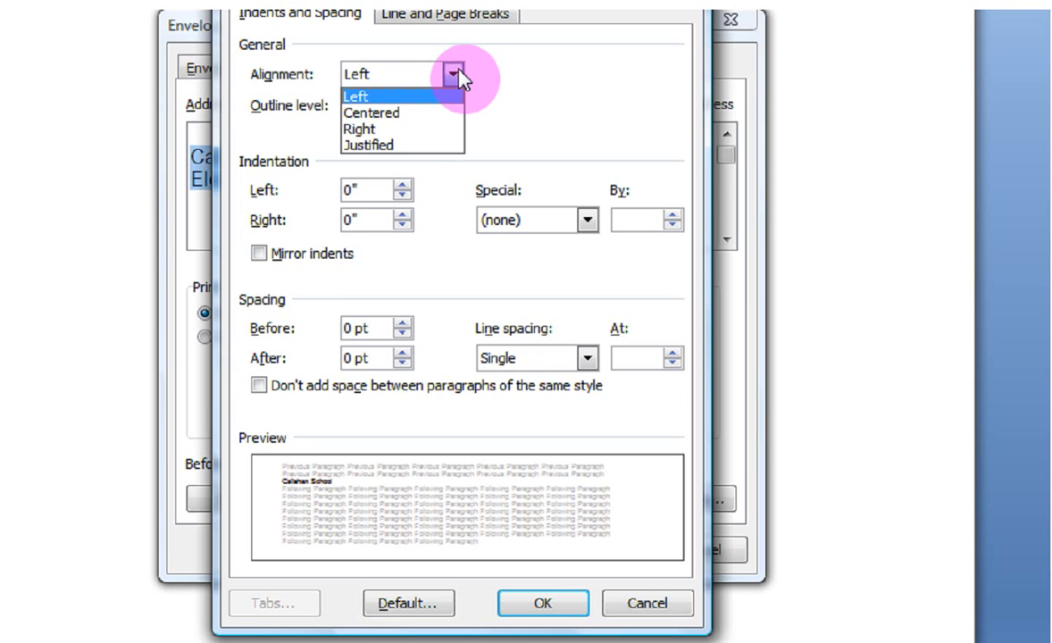
left_click(447, 115)
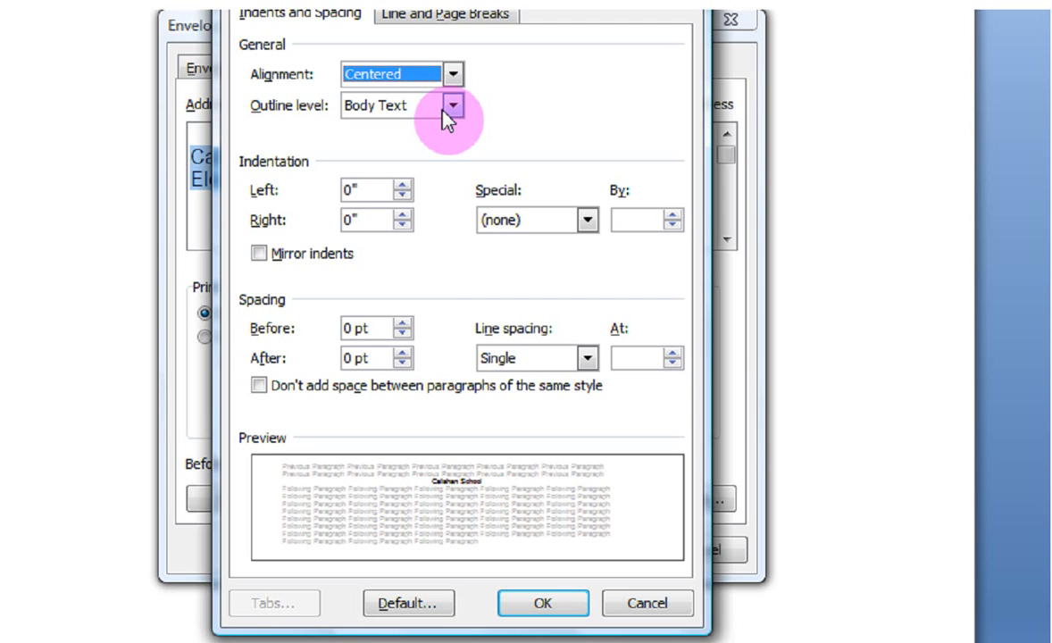
left_click(587, 358)
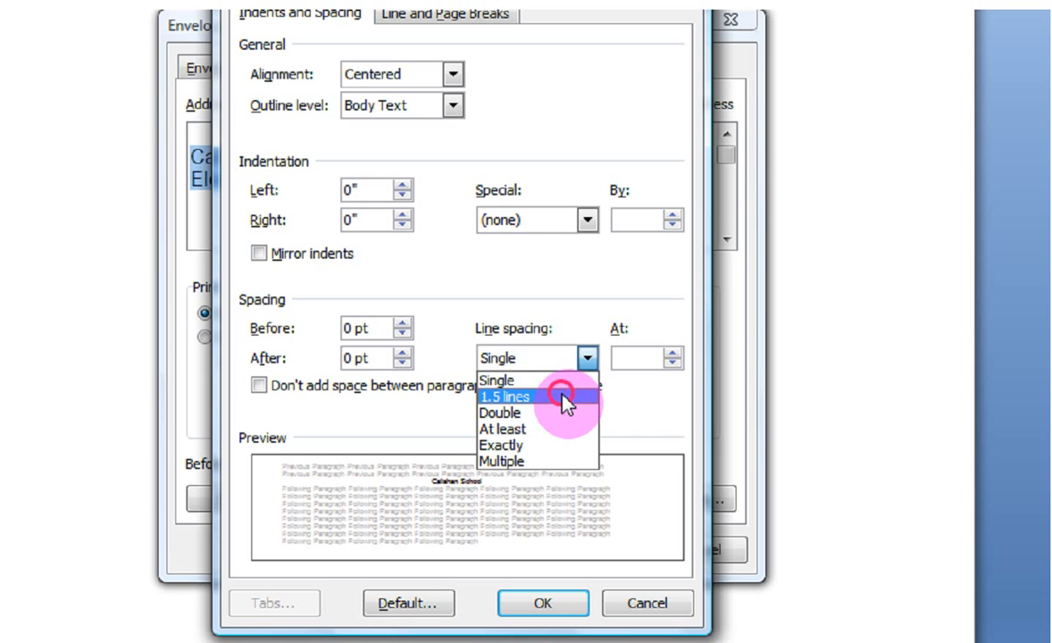
left_click(568, 398)
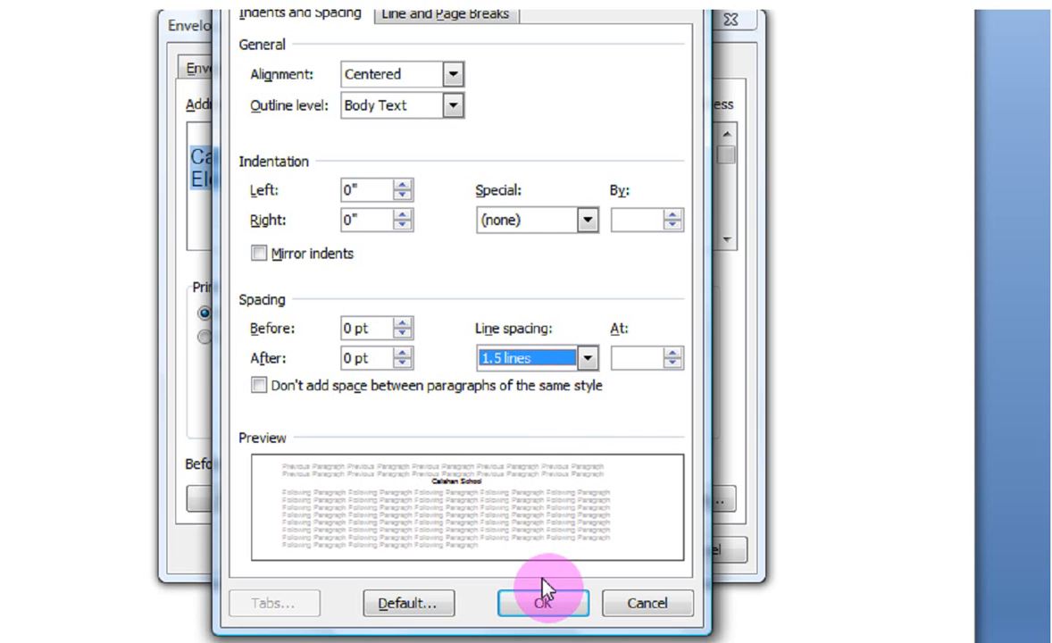
left_click(545, 613)
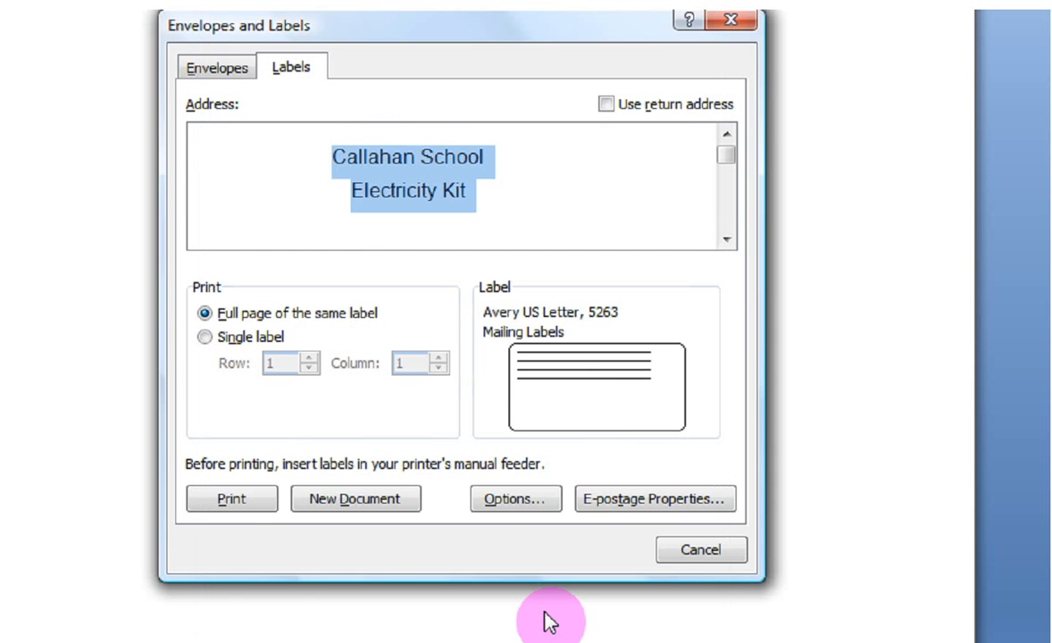
- Set the font size of both label text lines to 26
right_click(434, 168)
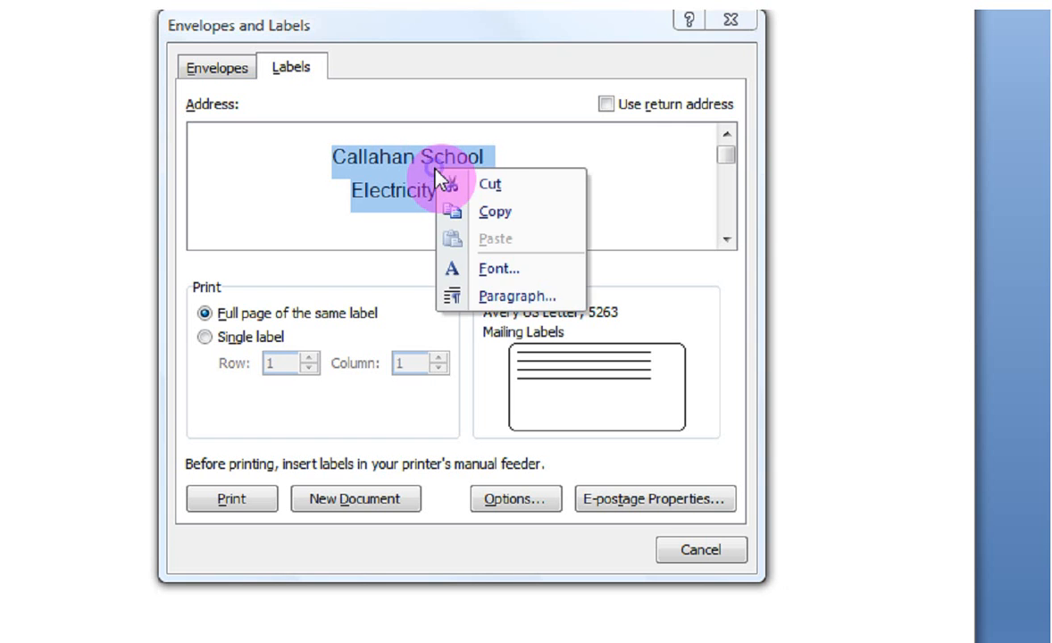
left_click(490, 273)
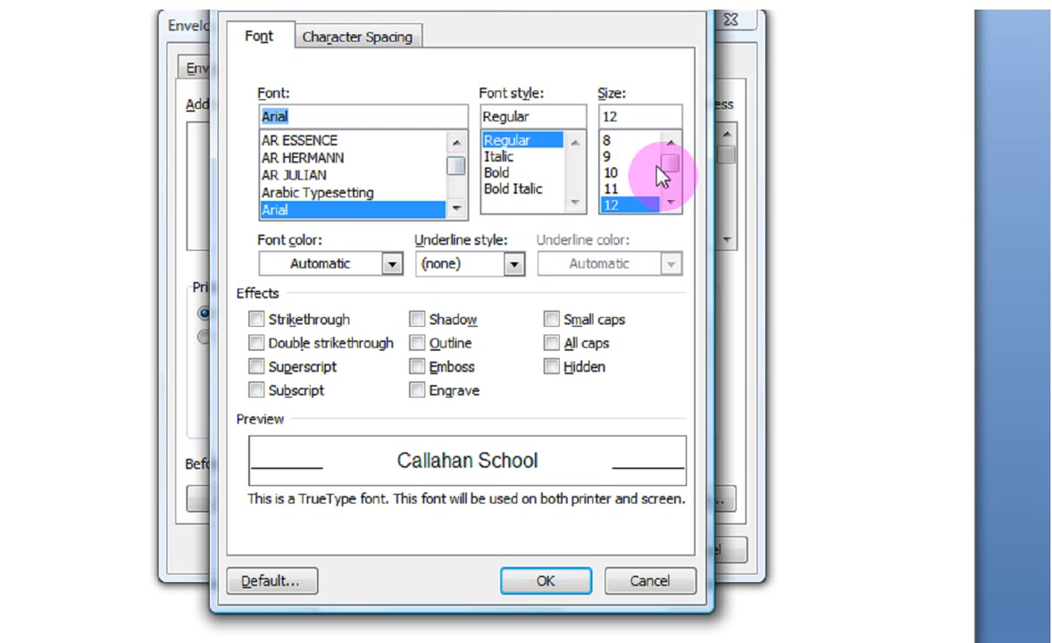
left_click_drag(669, 163, 674, 183)
left_click(639, 189)
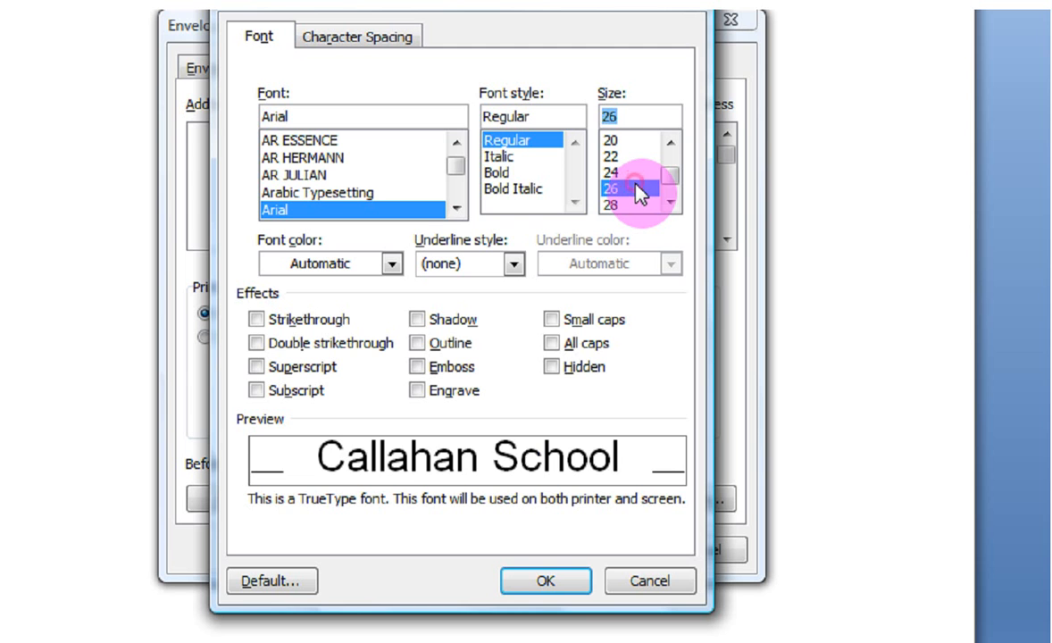
left_click(547, 581)
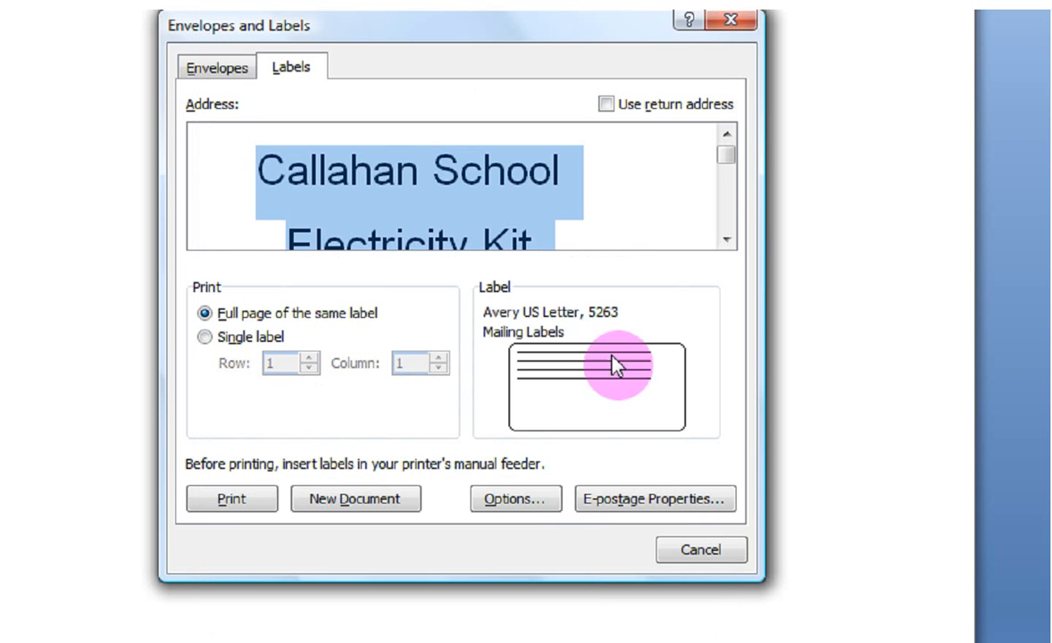
- Generate a new document with a full page of this label, and look over the label sheet and its table tools
mouse_move(724, 160)
left_mouse_down()
mouse_move(726, 190)
mouse_move(726, 156)
left_mouse_up()
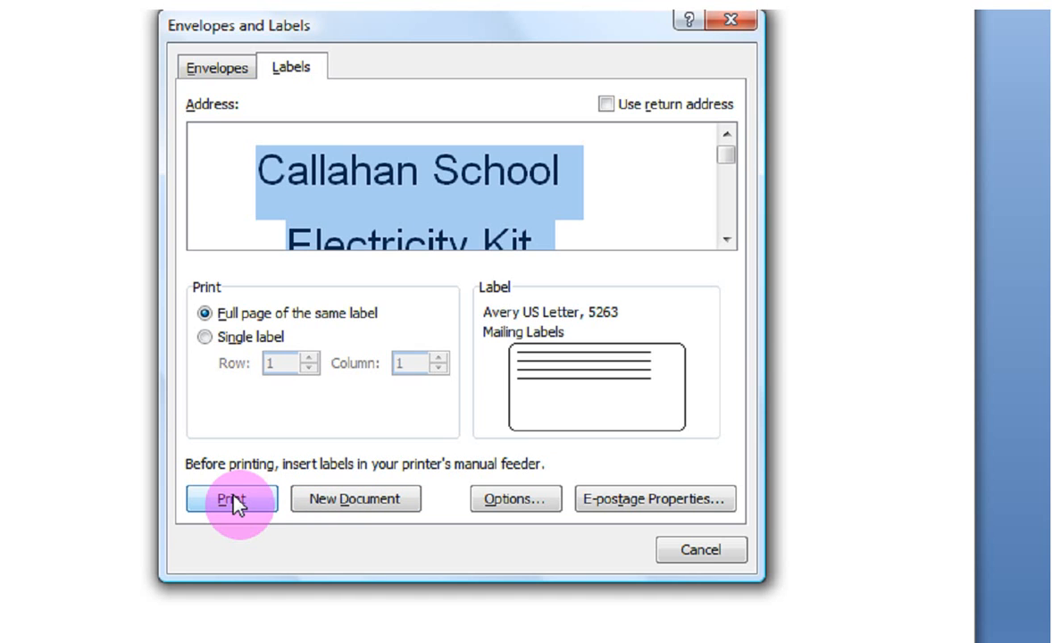
left_click(332, 499)
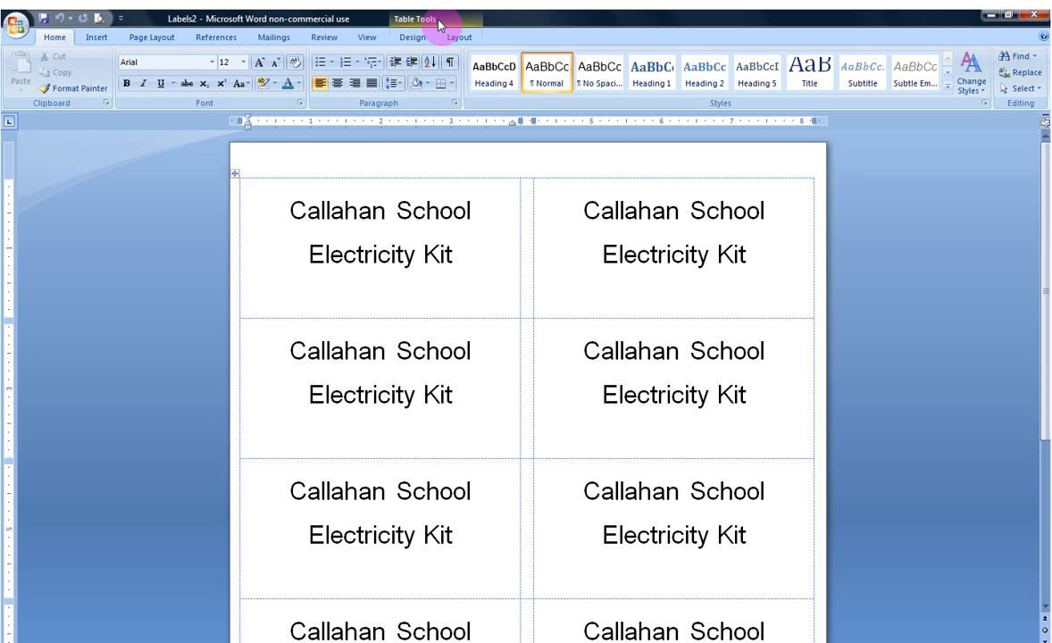
left_click(412, 39)
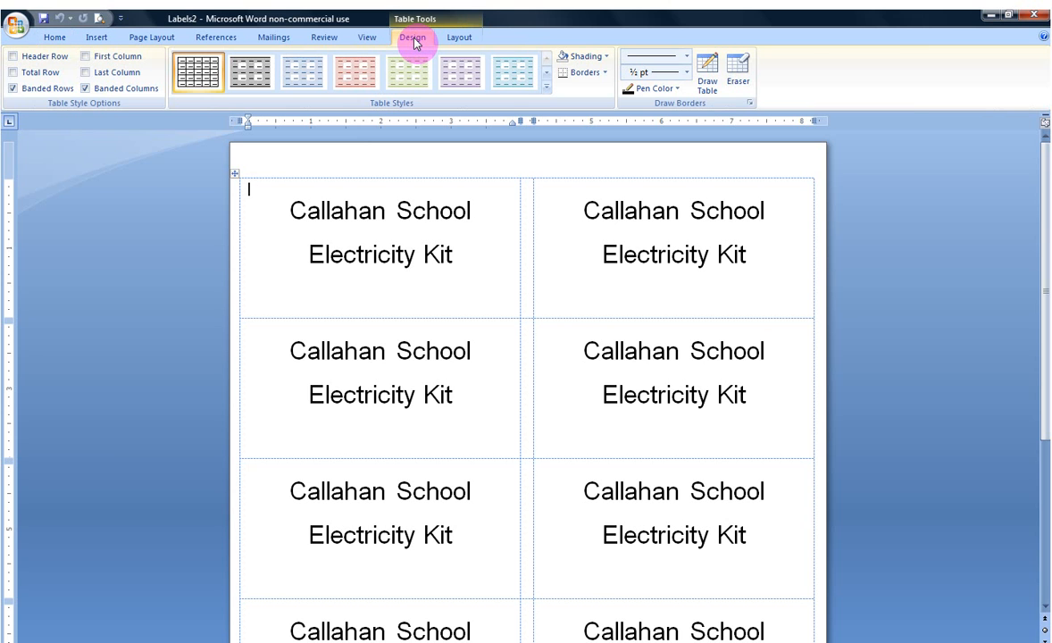
left_click(453, 42)
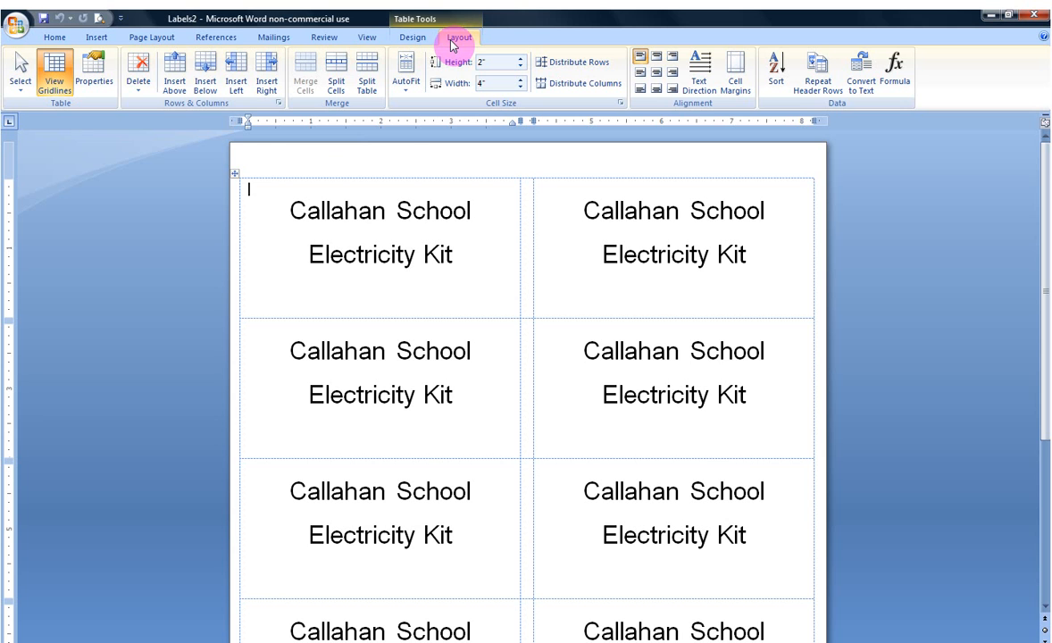
left_click(451, 23)
scroll(378, 221, "down", 1)
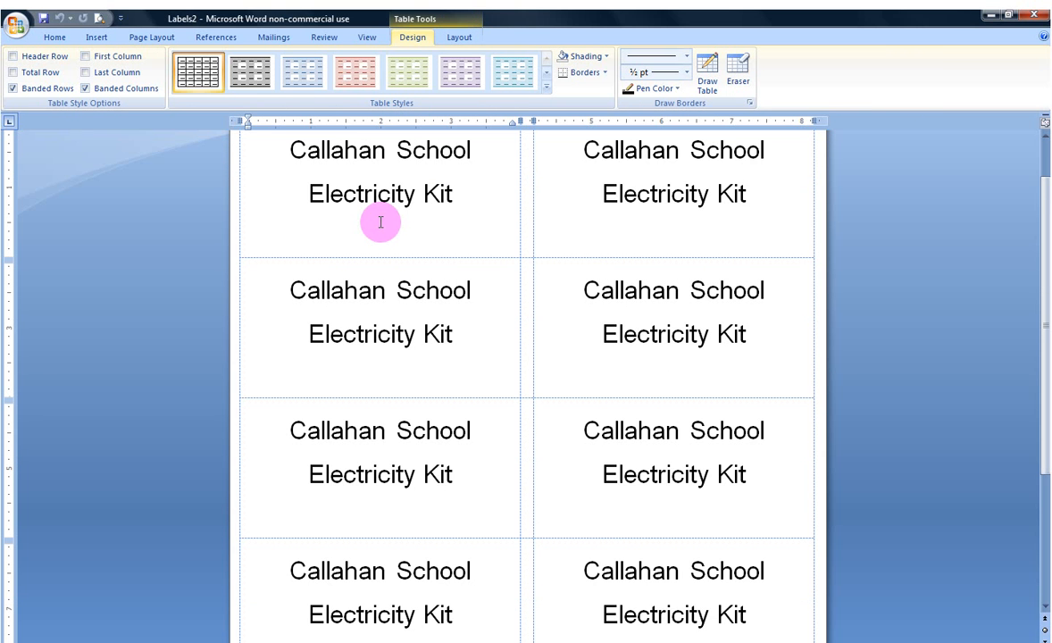
scroll(499, 226, "up", 1)
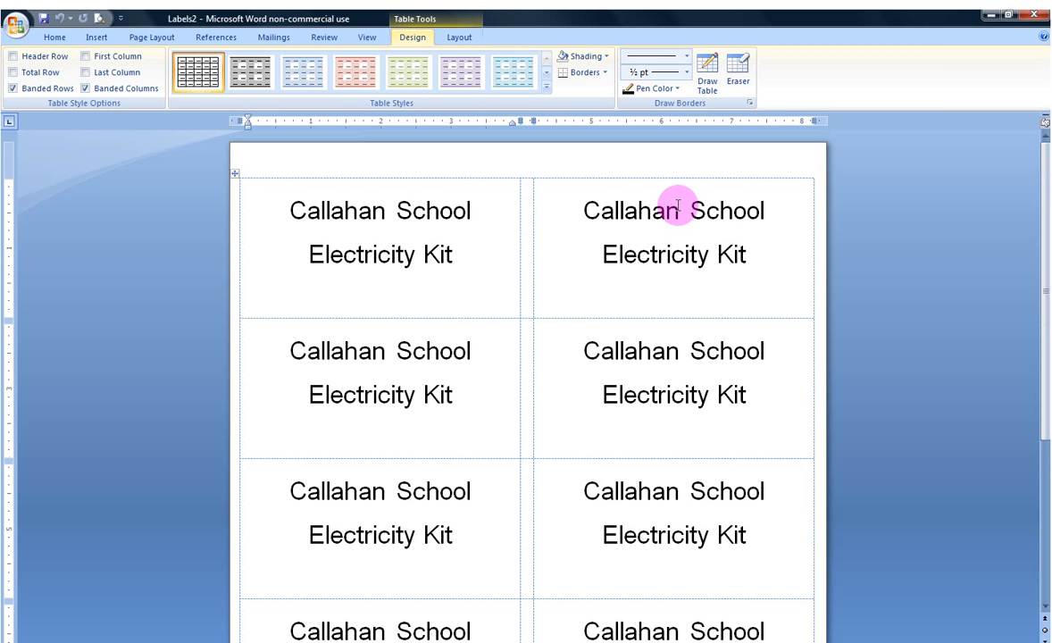
- Replace "Callahan" with "Balch" in the second label of the first row
left_click_drag(585, 211, 676, 218)
type("Balch")
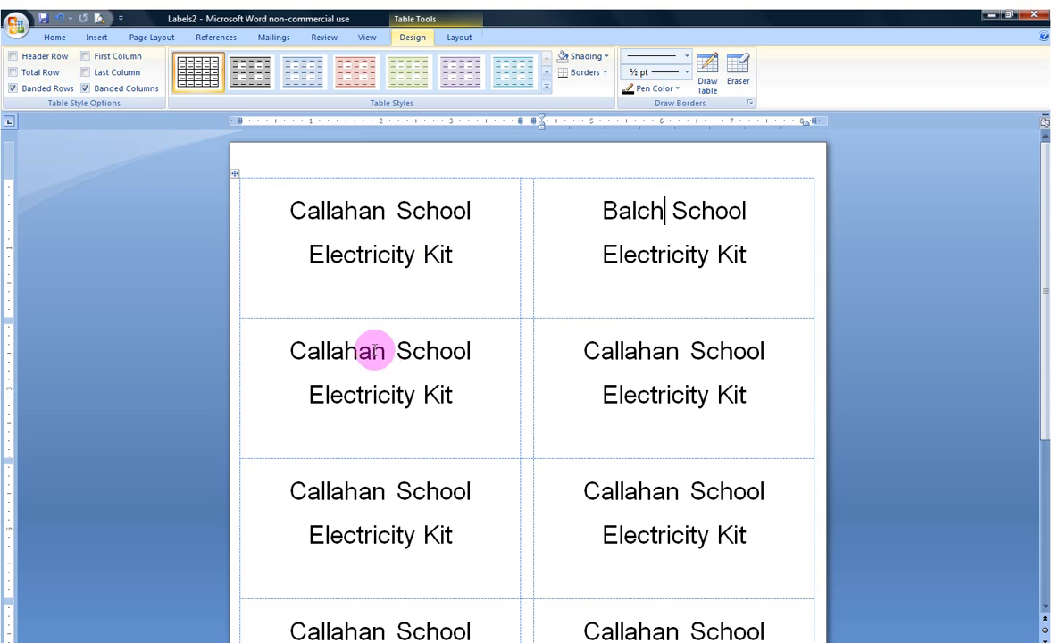
- Replace "Callahan" with "Cleveland" and "Oldham" in the second-row labels, and with "Prescott" in the third row's first label
left_click_drag(383, 350, 268, 343)
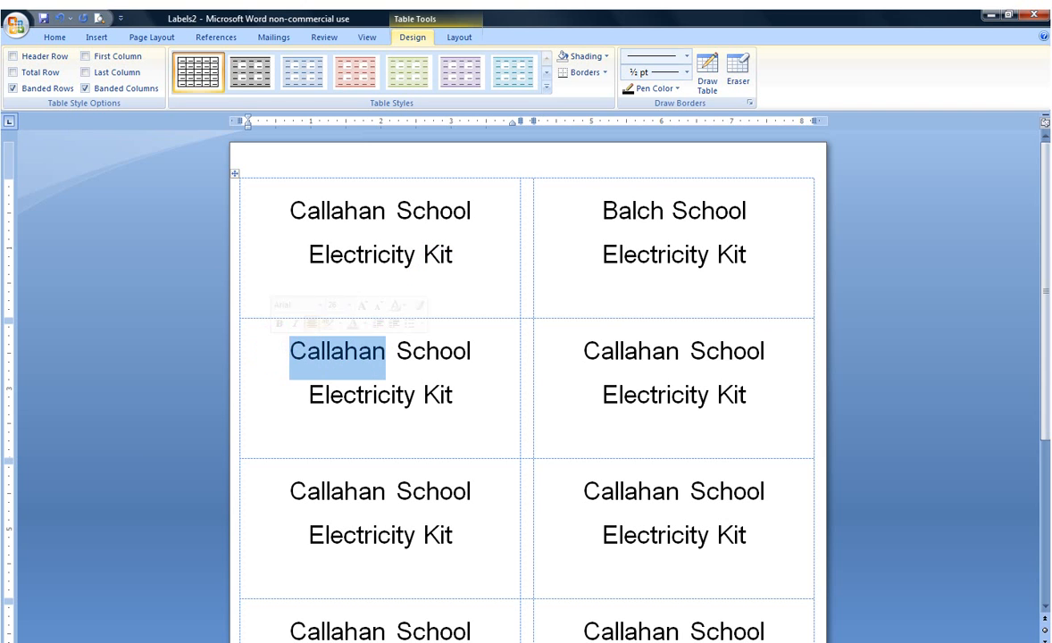
type("Cleve")
type("land")
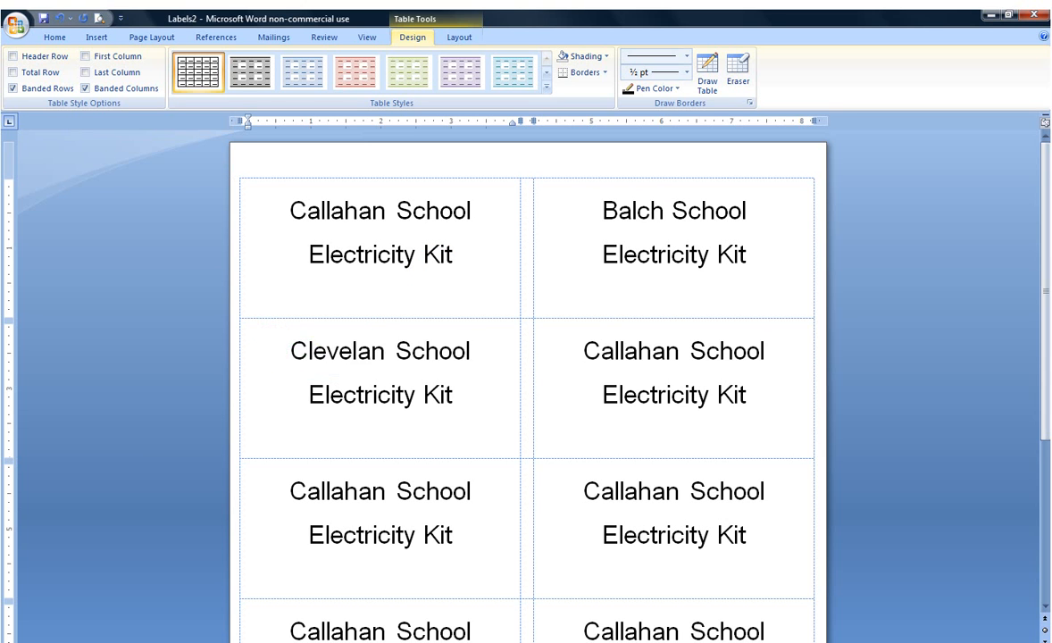
left_click_drag(586, 347, 676, 346)
type("Oldham")
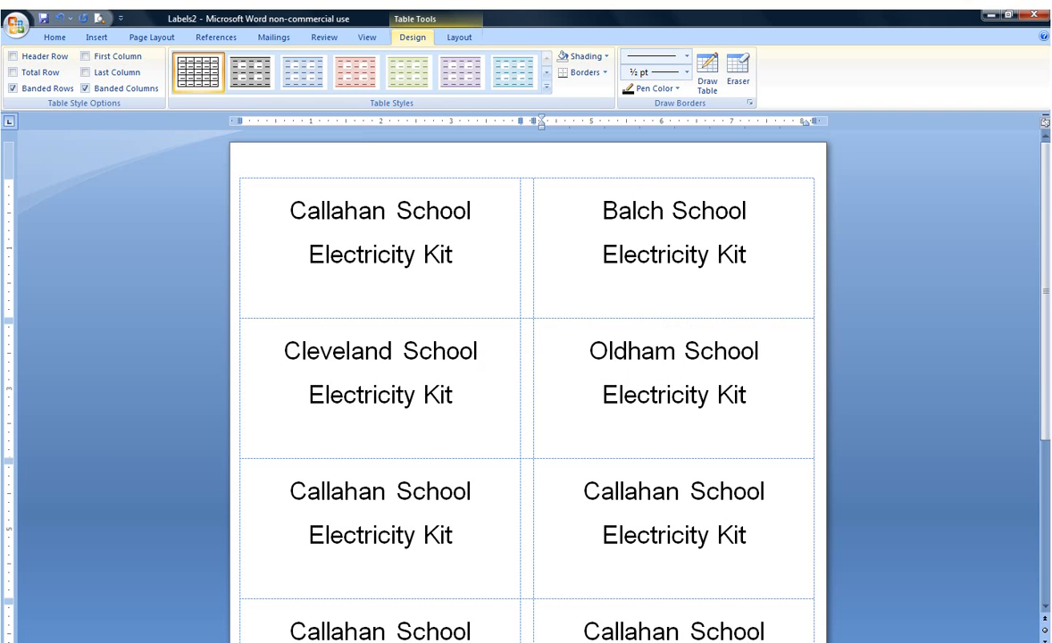
left_click_drag(382, 493, 290, 493)
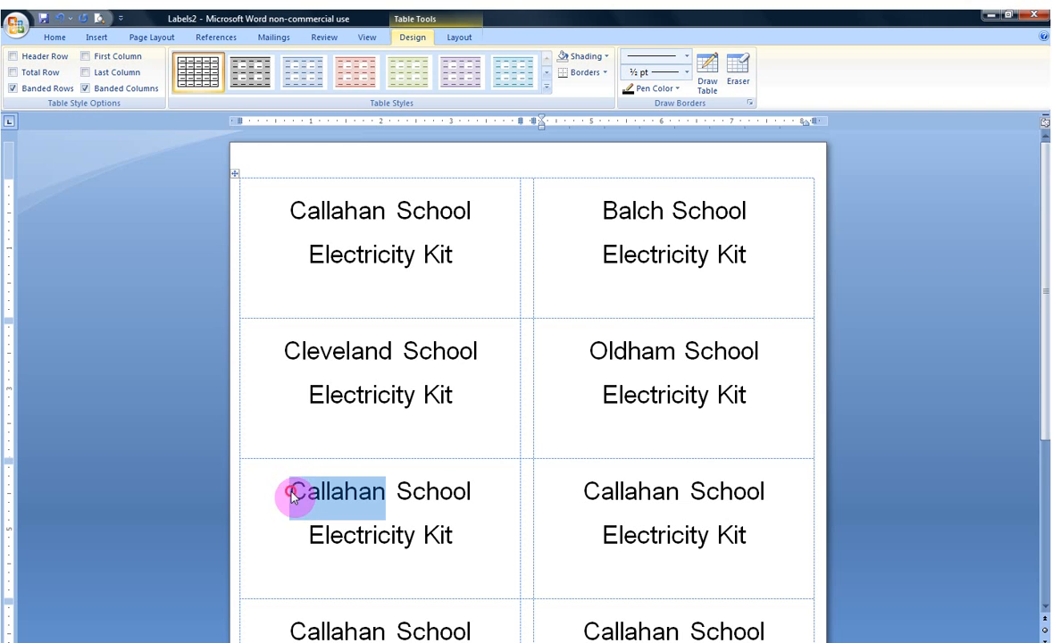
type("Prescott")
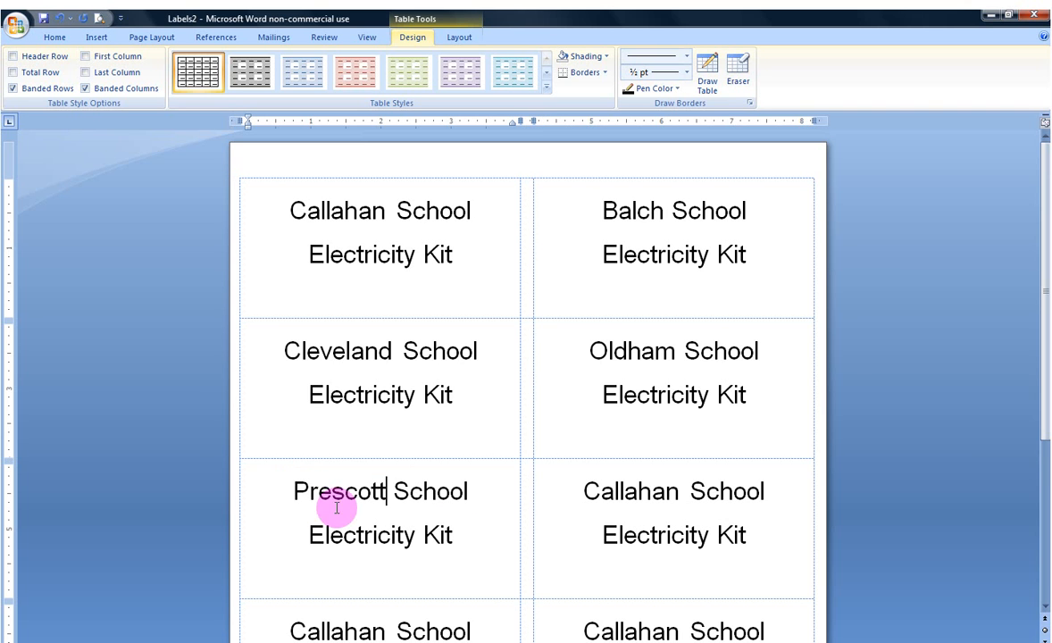
- Clear the text from the five unused labels after the Prescott School label, leaving their cells empty
left_click(582, 490)
left_click_drag(590, 544, 646, 594)
key("Delete")
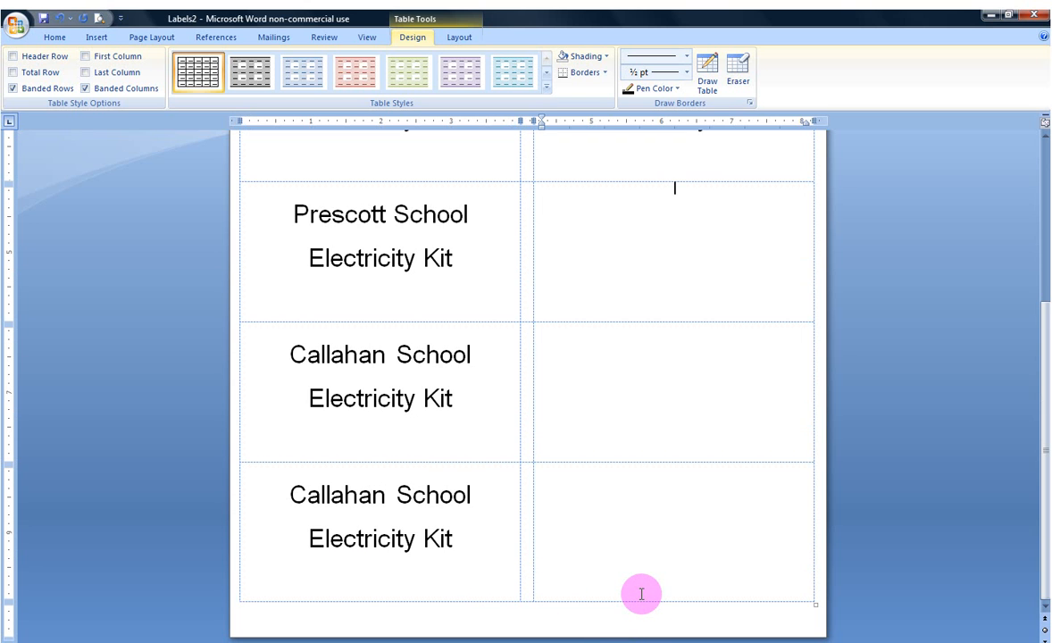
left_click_drag(465, 540, 283, 348)
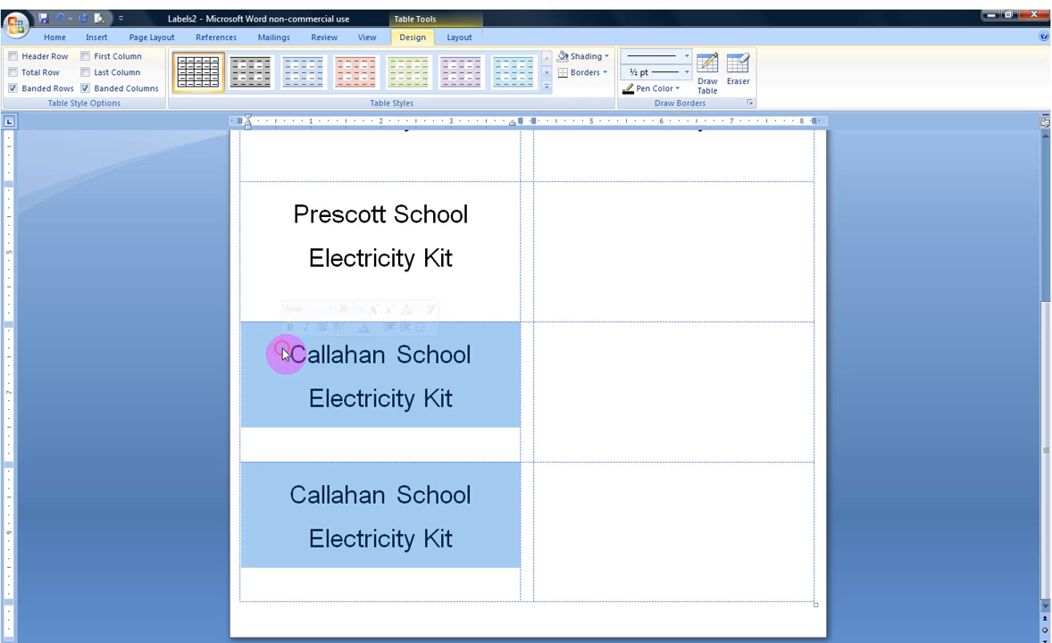
key("Delete")
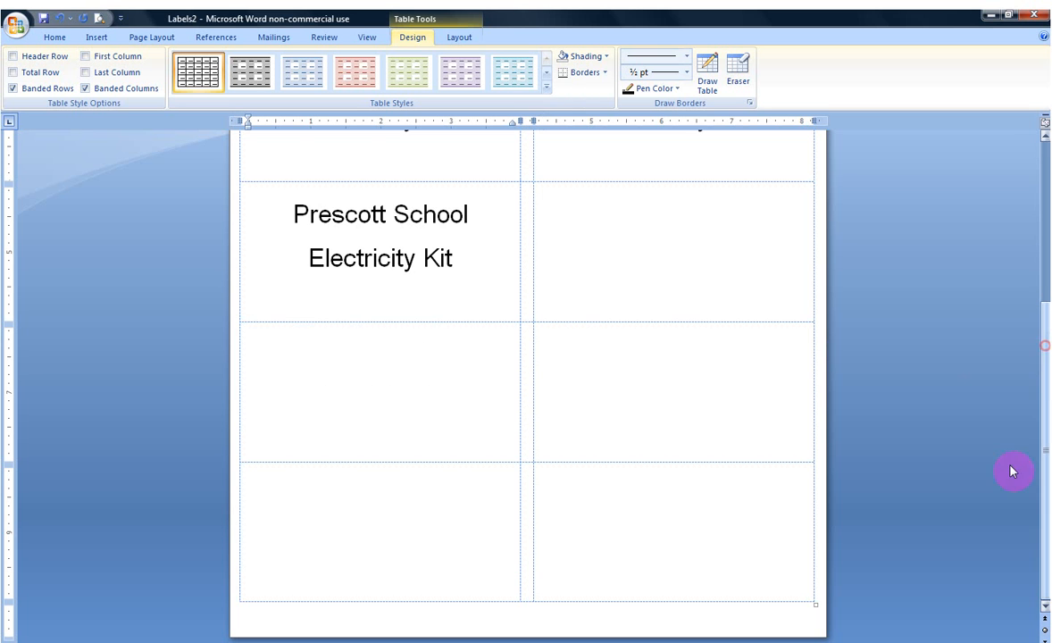
- Change the font color of the "Callahan School" line in the first label to teal
left_click(965, 642)
left_click(964, 642)
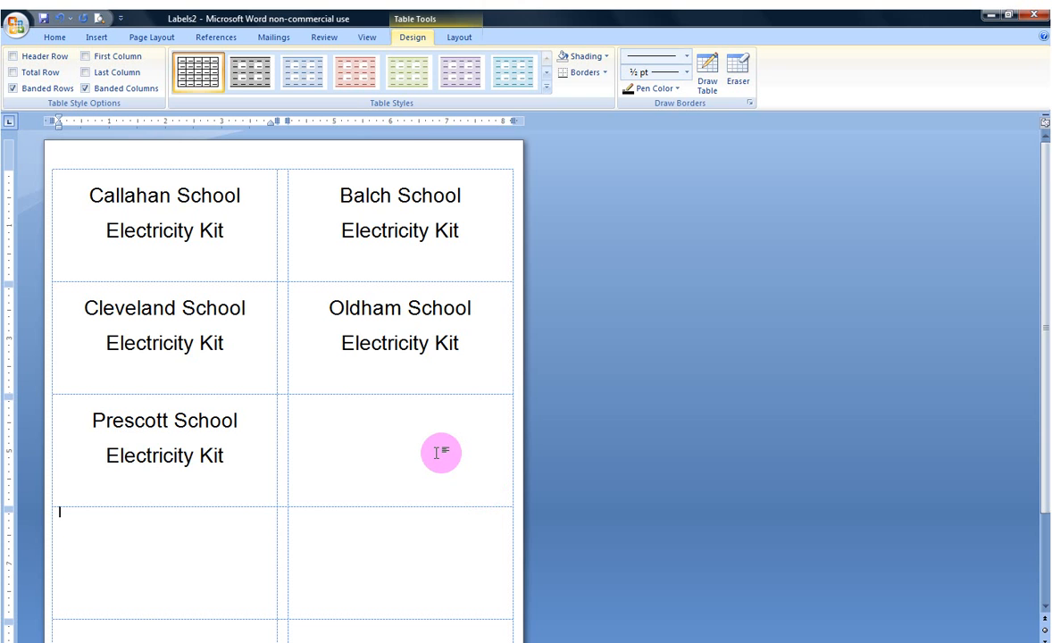
left_click(463, 38)
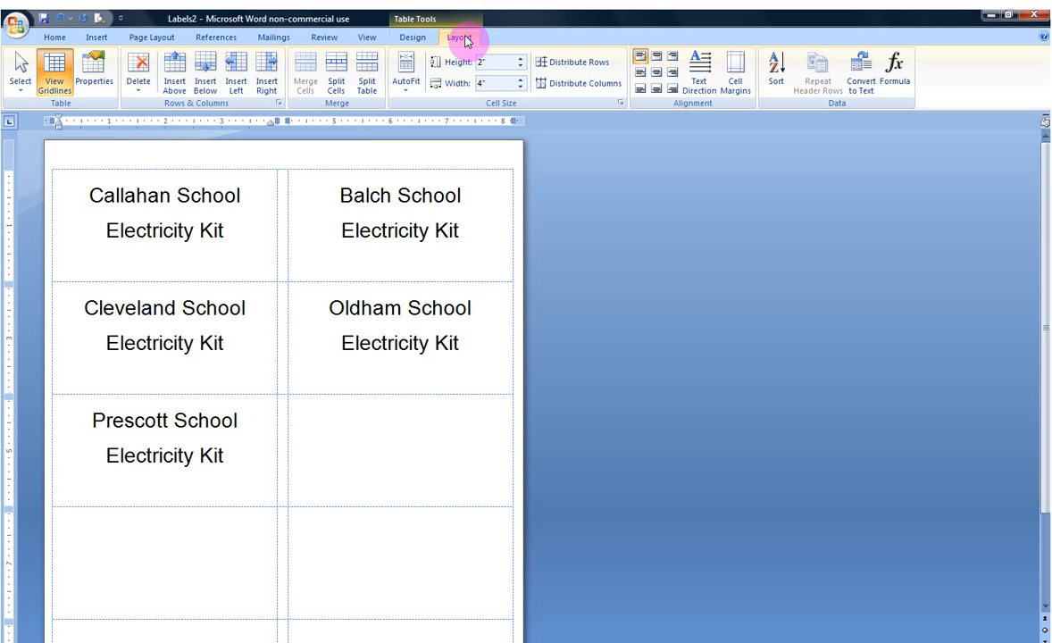
left_click(413, 39)
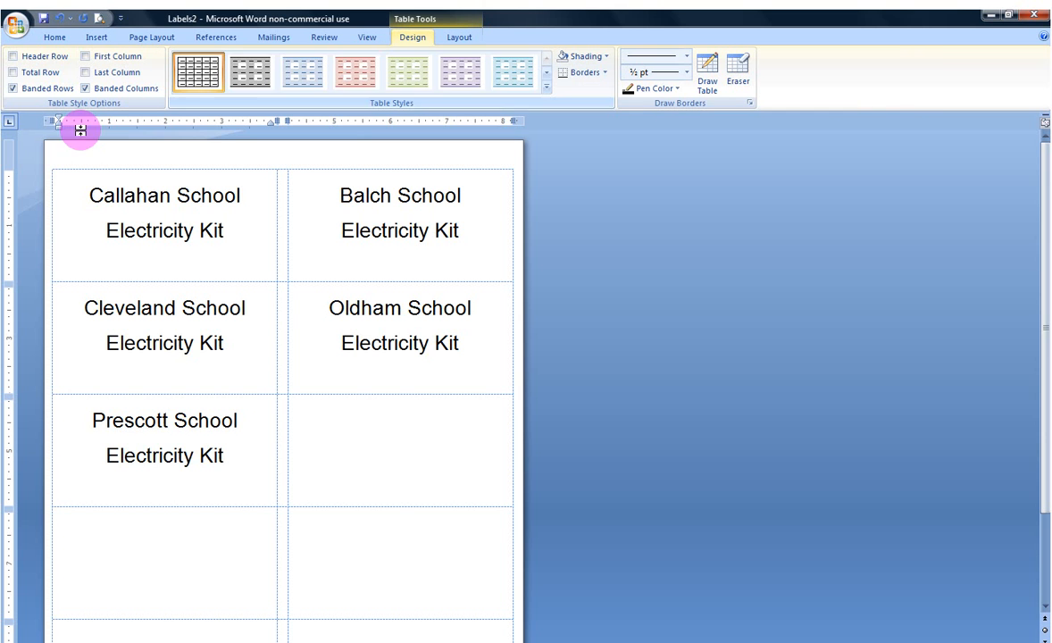
left_click_drag(87, 194, 251, 194)
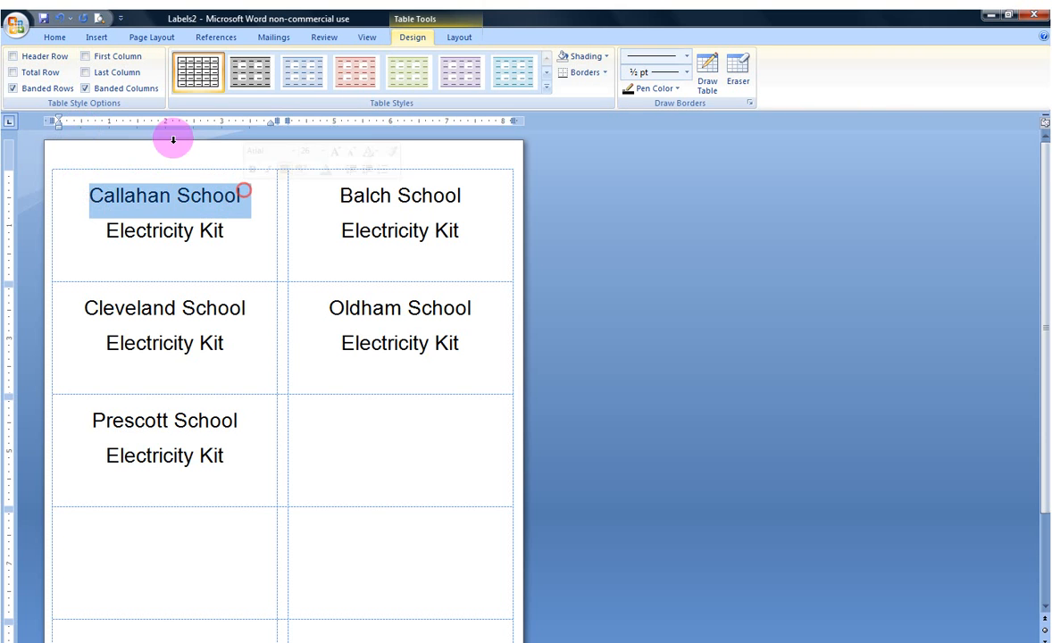
left_click(52, 36)
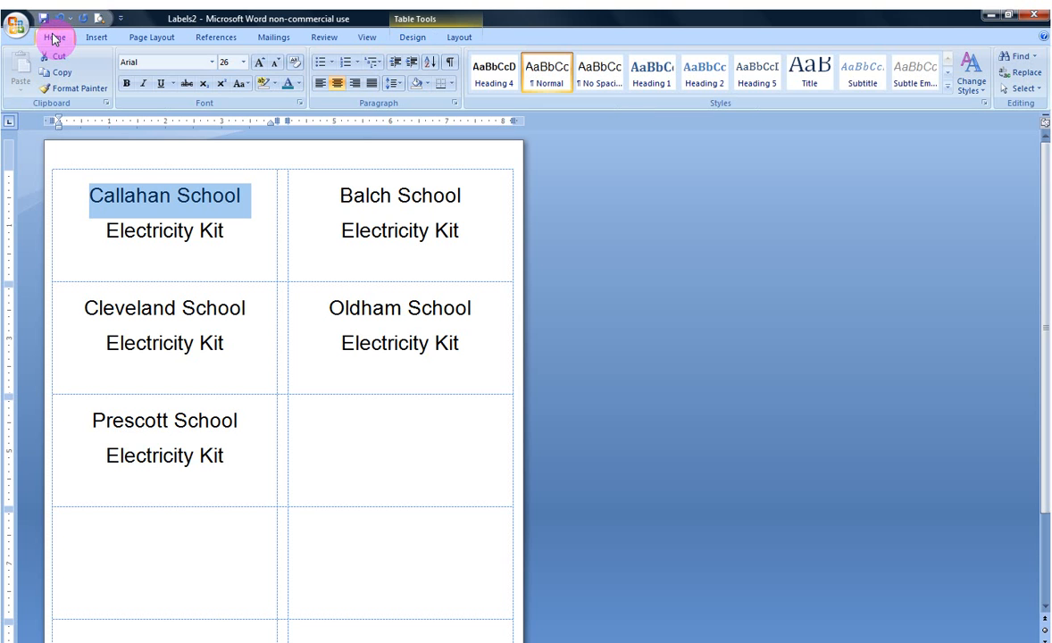
left_click(287, 83)
left_click(241, 246)
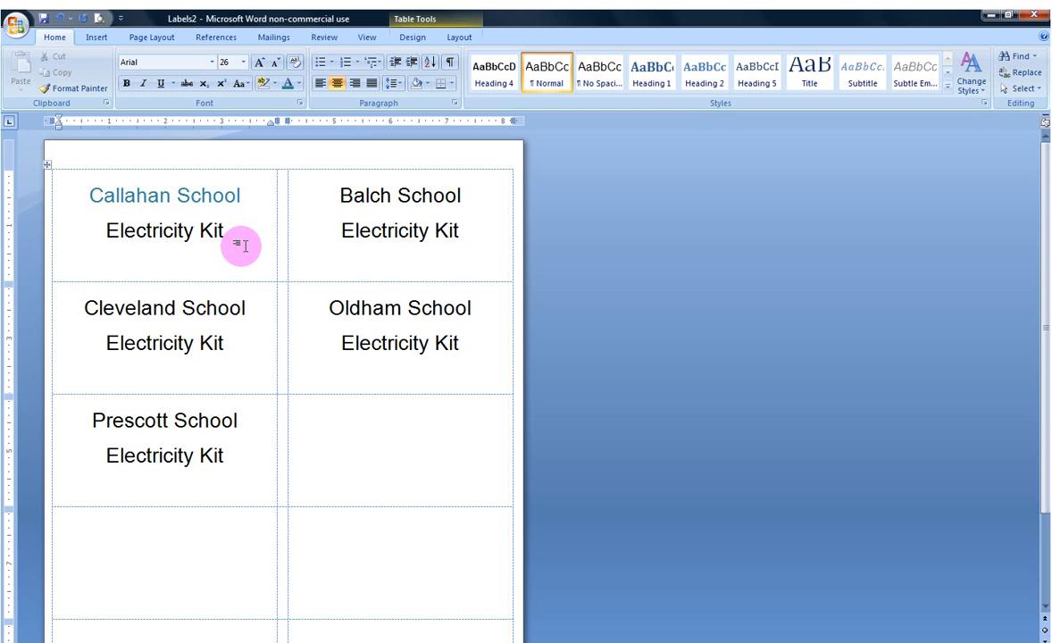
- Repeat the teal font color on the "Balch School", "Oldham School" and "Cleveland School" lines
left_click_drag(342, 194, 449, 197)
key("F4")
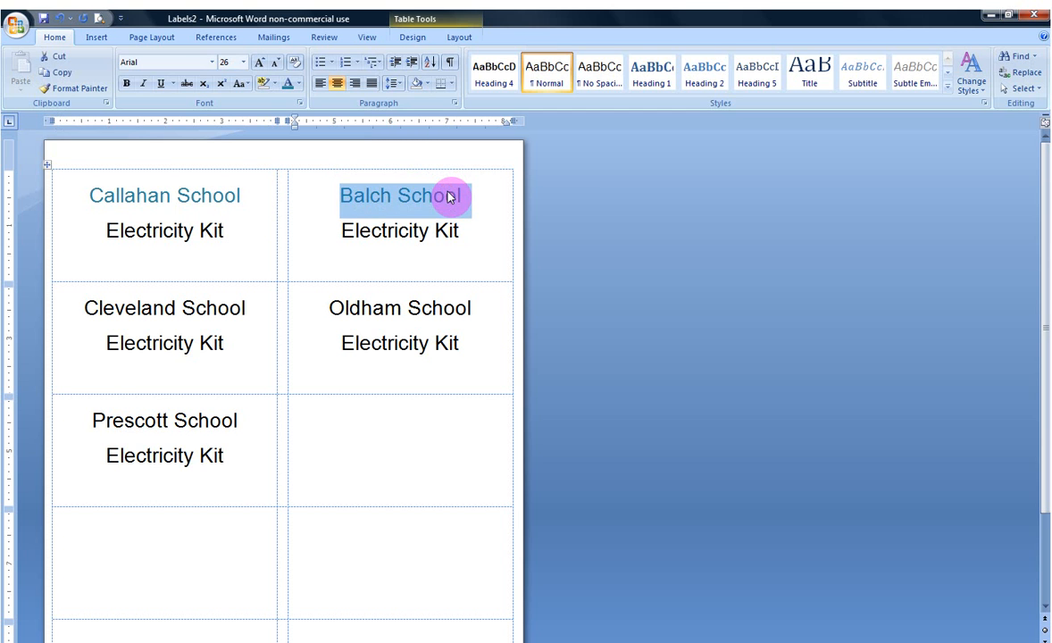
left_click_drag(328, 303, 471, 311)
key("F4")
left_click_drag(85, 307, 246, 311)
key("F4")
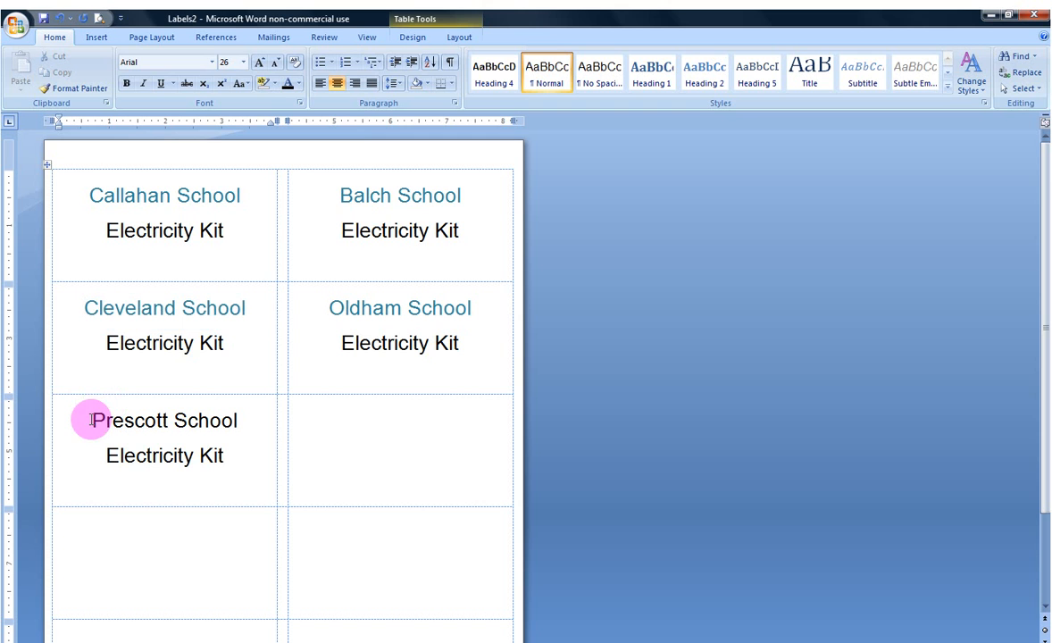
- Set the font color of the "Prescott School" line to the darkest aqua theme shade, and deselect the line
left_click_drag(86, 420, 246, 423)
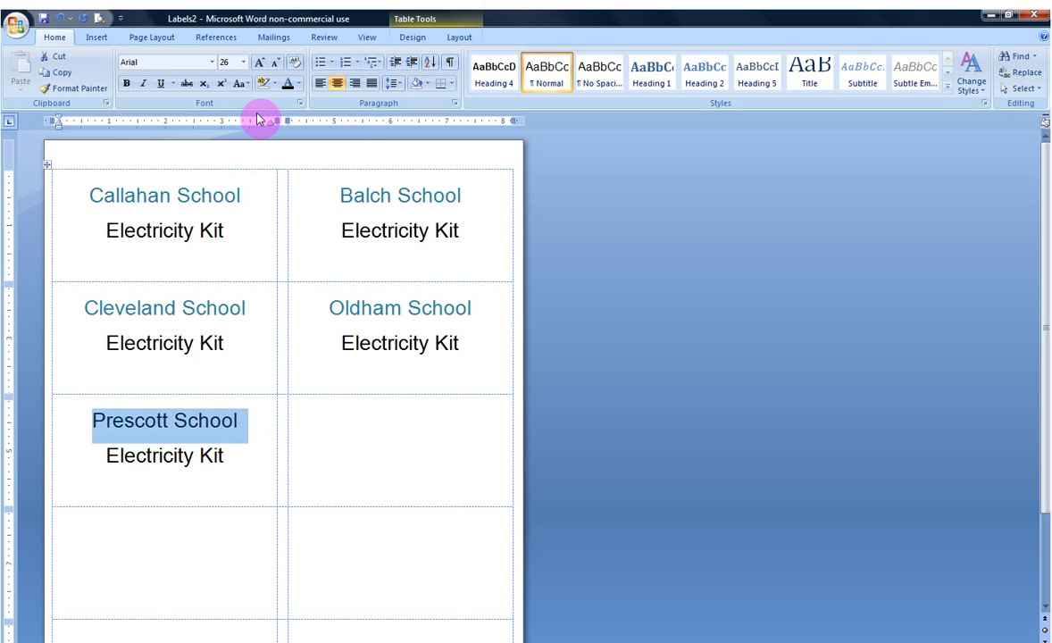
left_click(298, 84)
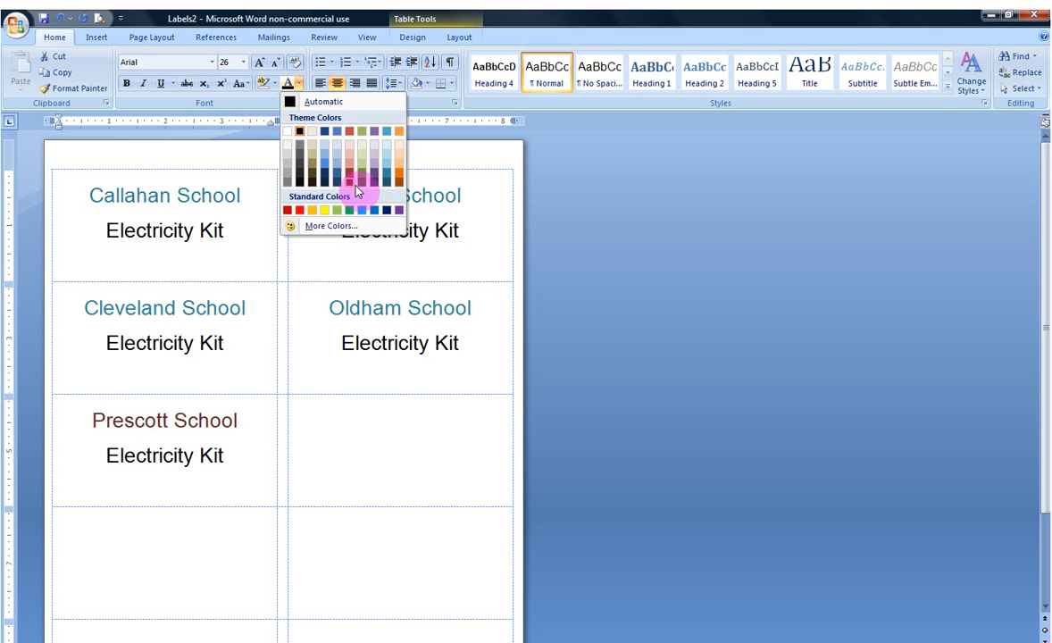
left_click(386, 183)
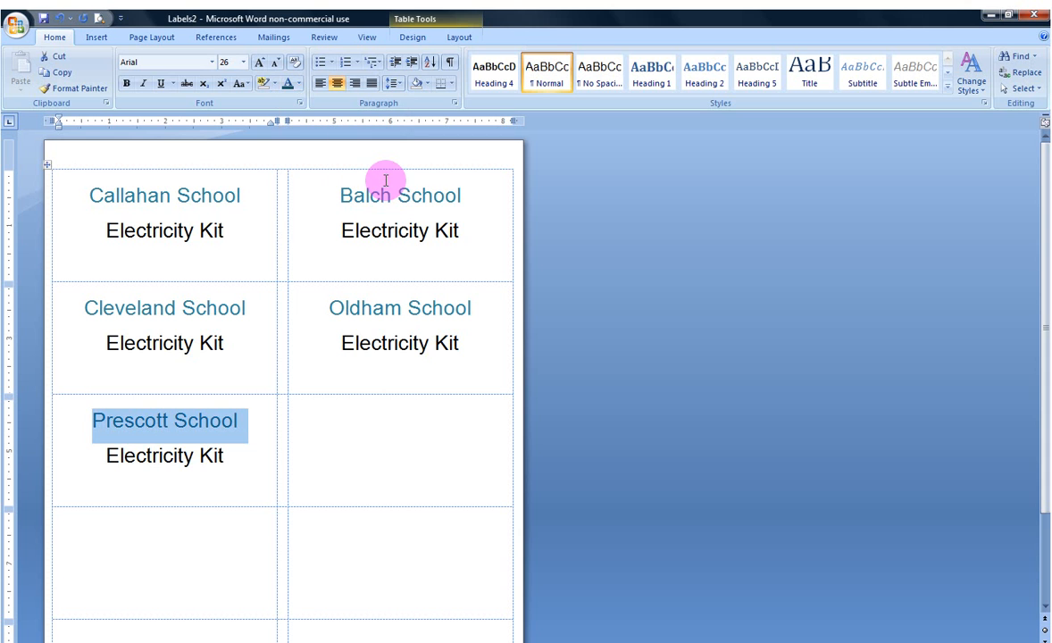
left_click(404, 482)
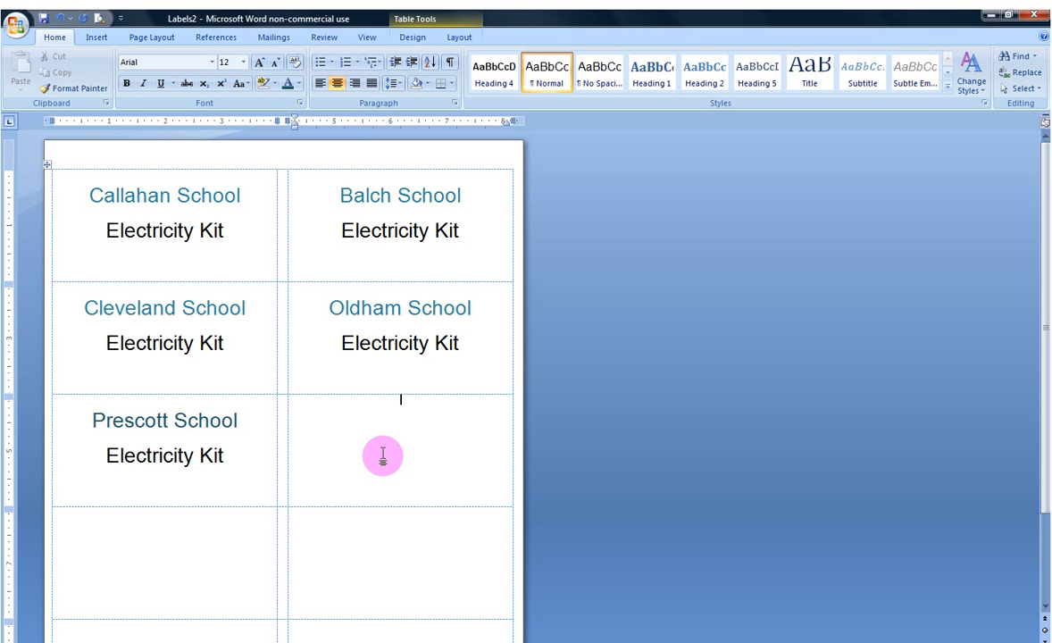
- Check the label sheet's layout in Print Preview, and return to the document
left_click(99, 20)
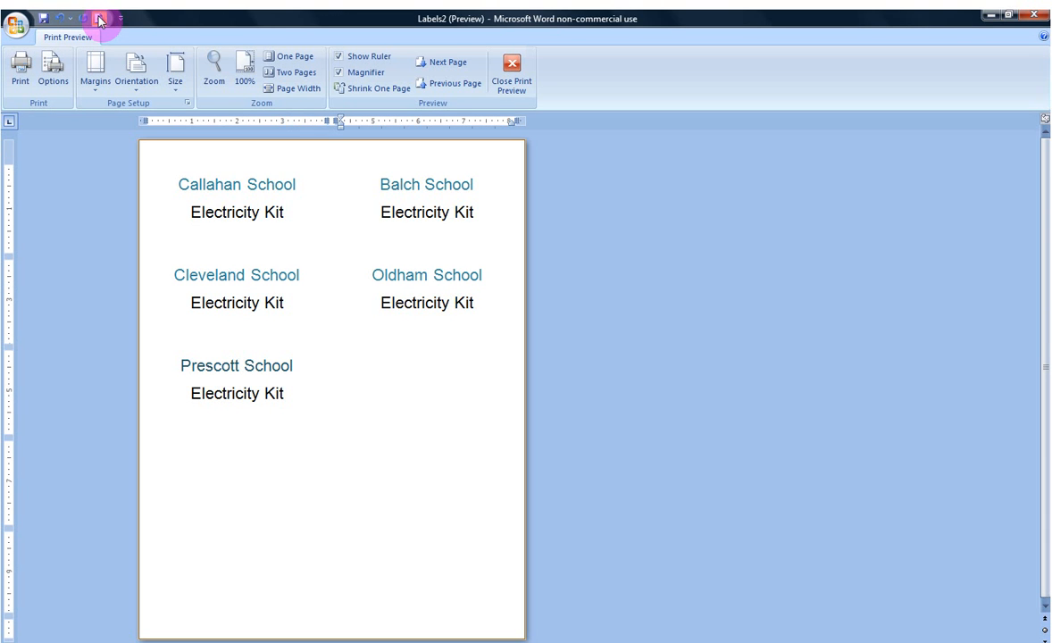
left_click(514, 71)
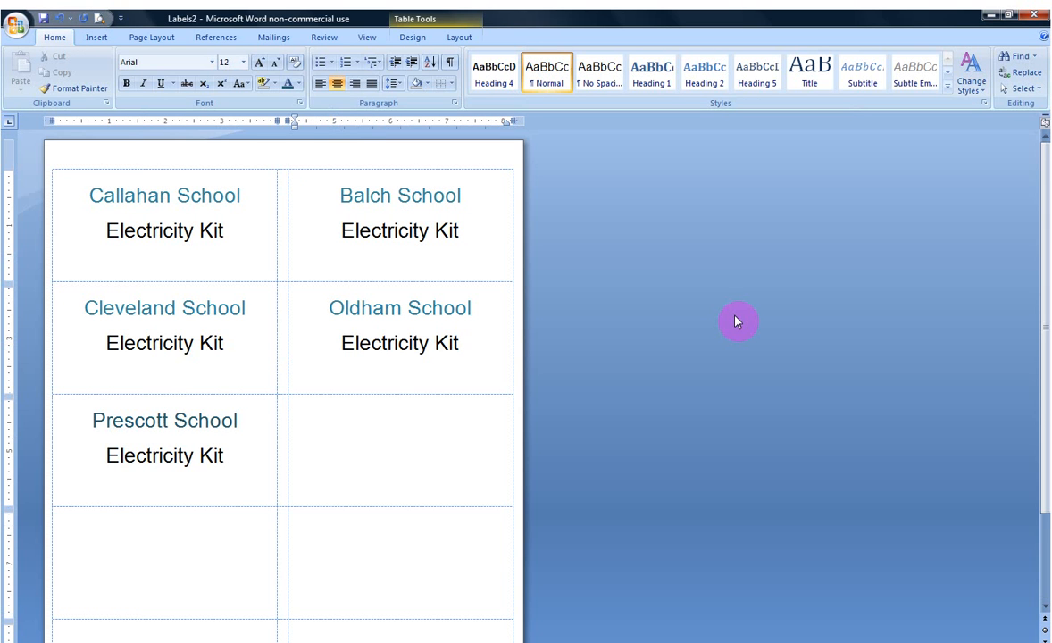